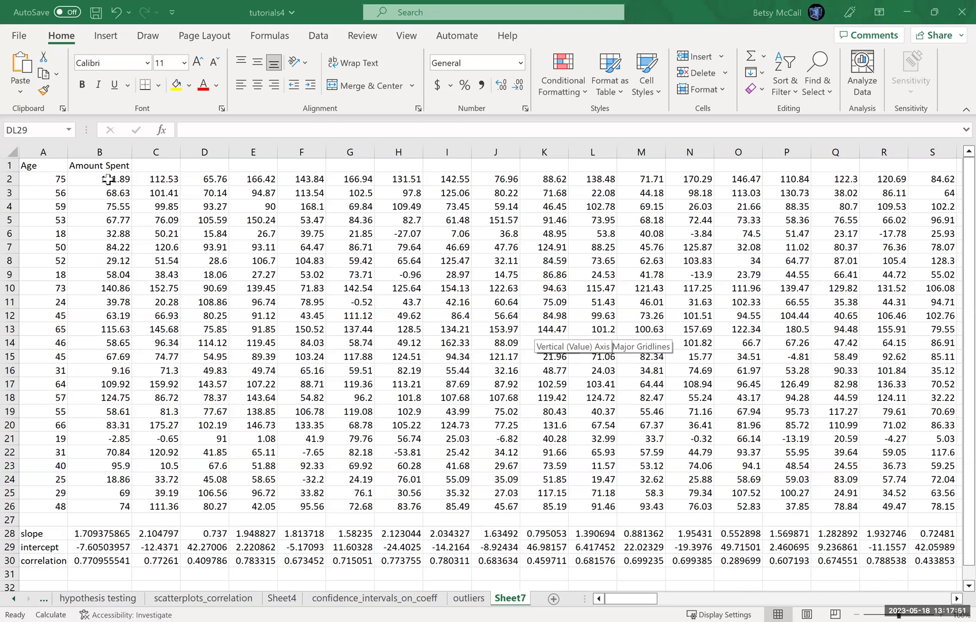
Step: Inspect the formulas generating the Age values and the B2, C2 and D2 sample values
{"action": "left_click", "coordinate": [108, 179]}
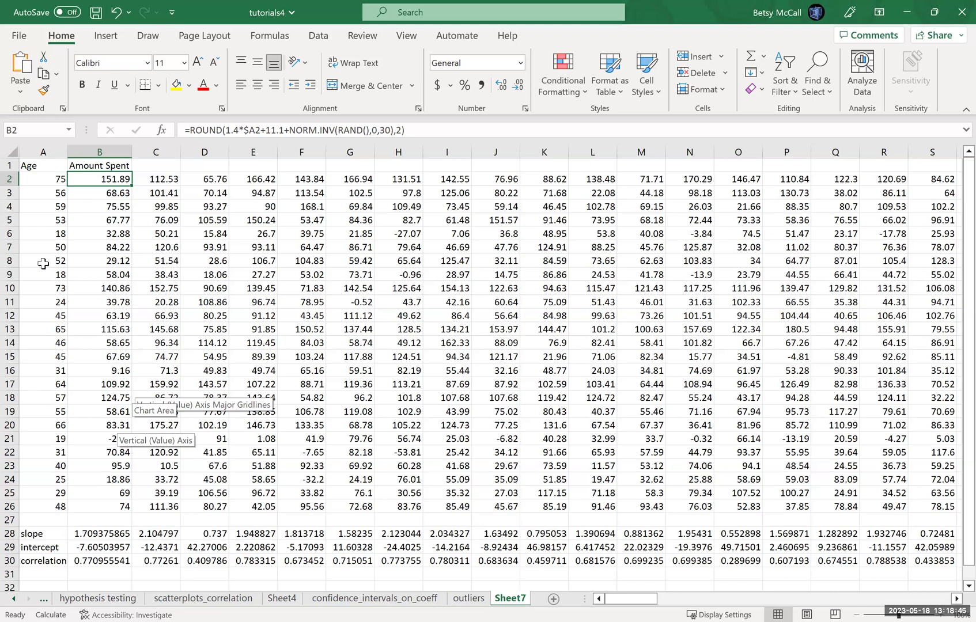
{"action": "left_click", "coordinate": [45, 179]}
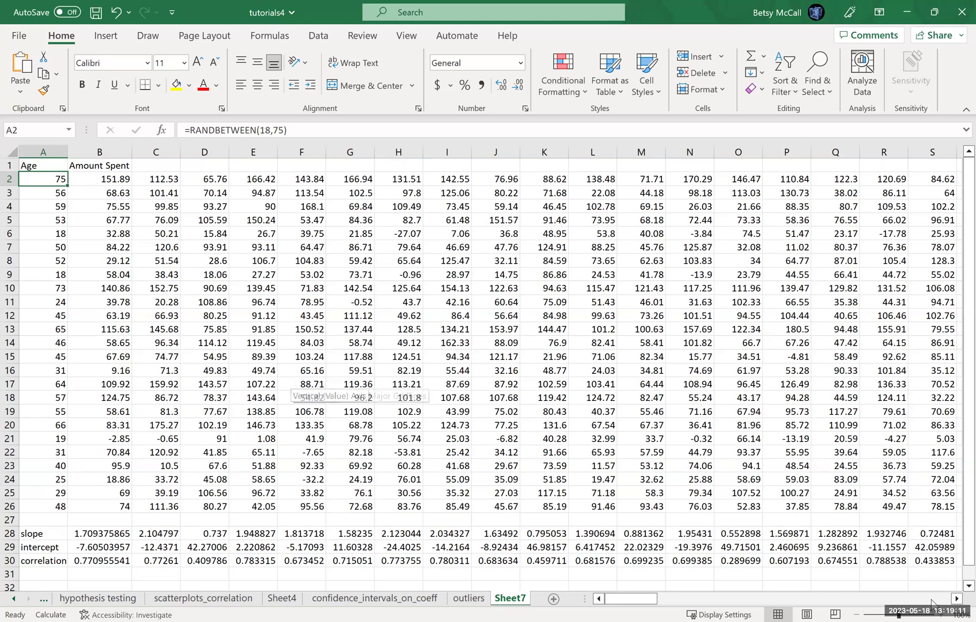
{"action": "scroll", "coordinate": [936, 602], "scroll_direction": "right", "scroll_amount": 15}
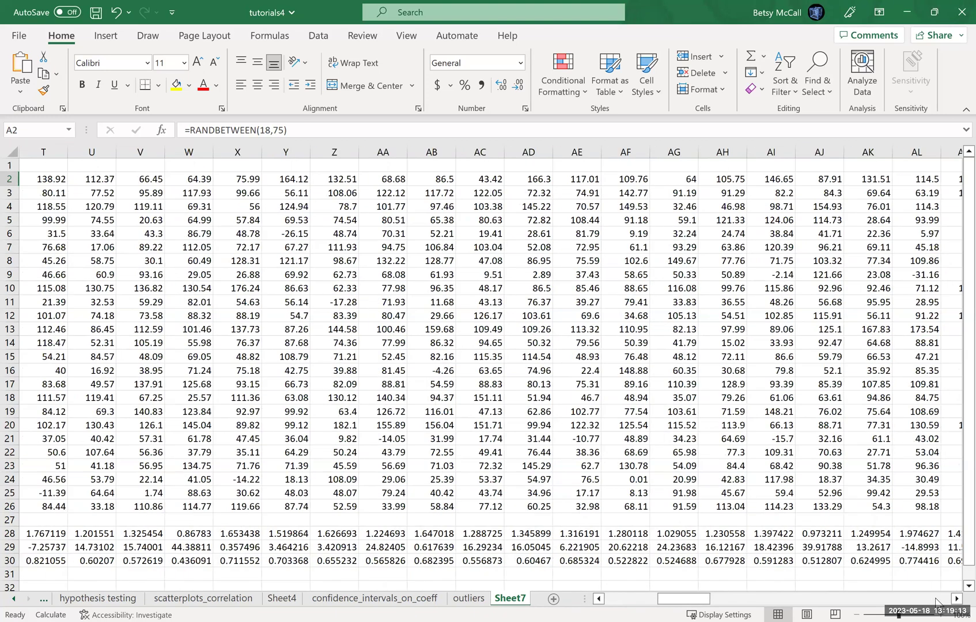
{"action": "scroll", "coordinate": [936, 602], "scroll_direction": "right", "scroll_amount": 12}
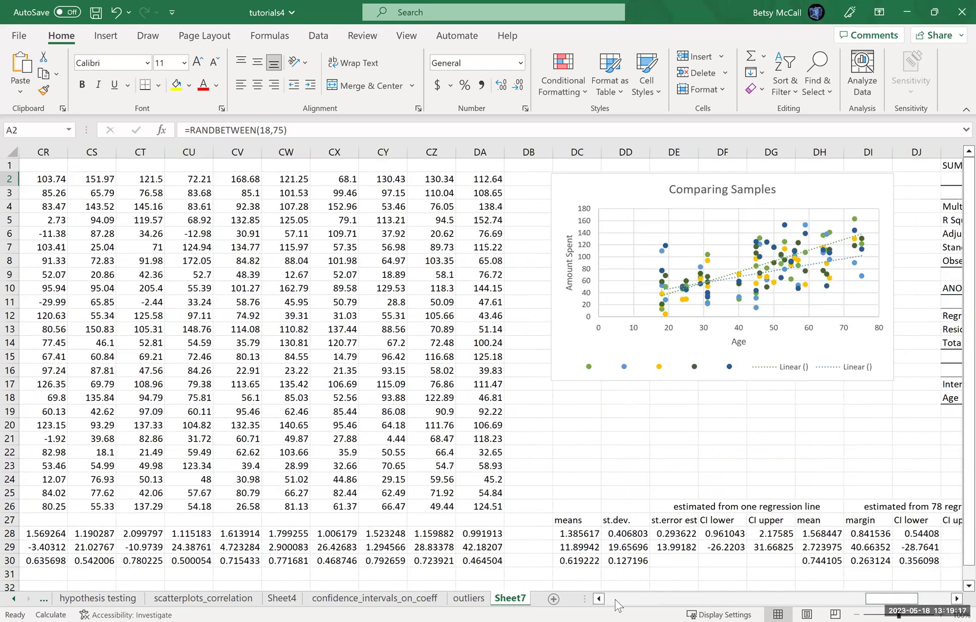
{"action": "scroll", "coordinate": [612, 603], "scroll_direction": "left", "scroll_amount": 12}
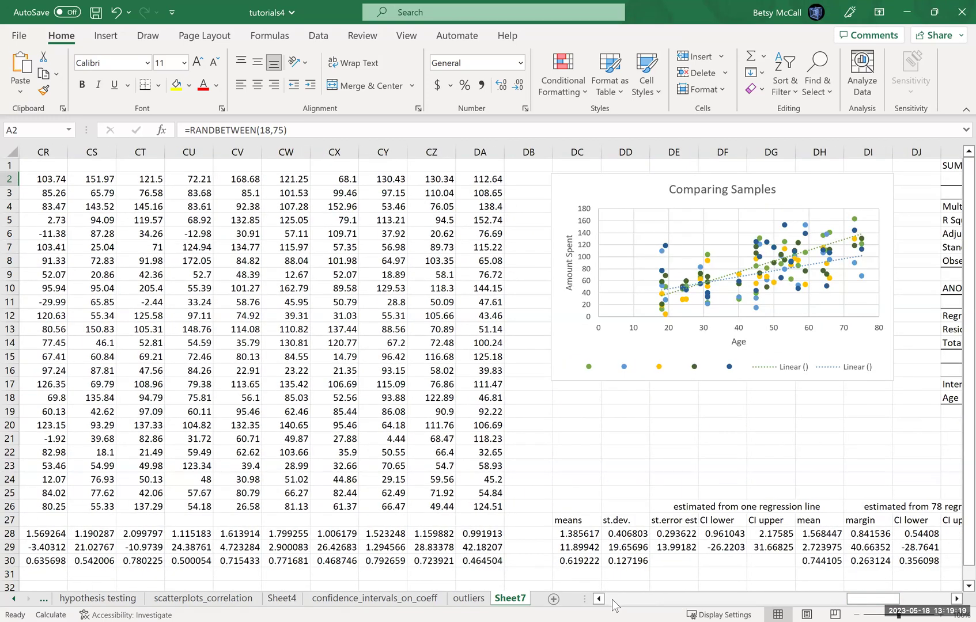
{"action": "scroll", "coordinate": [611, 599], "scroll_direction": "left", "scroll_amount": 15}
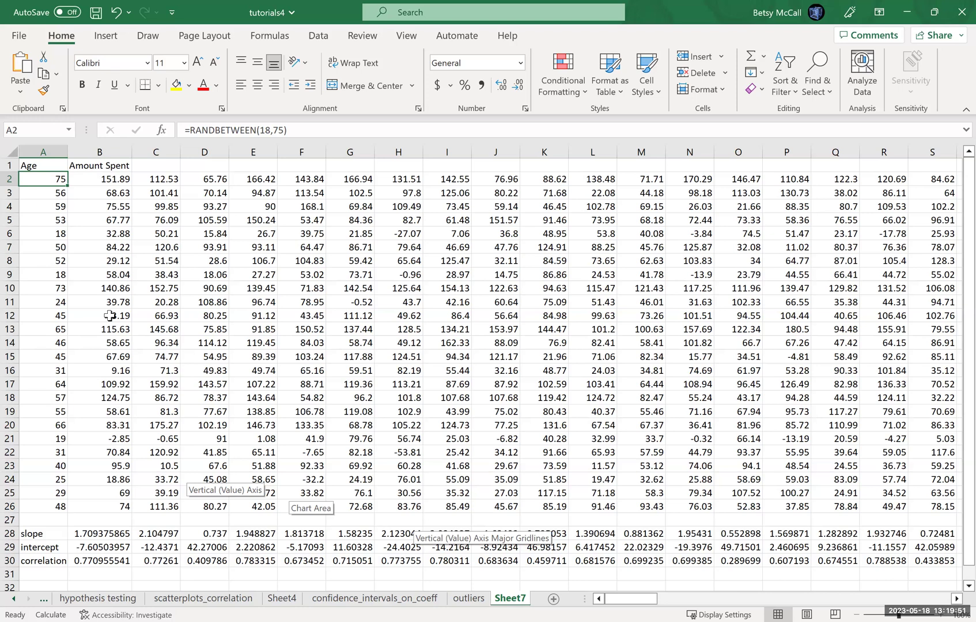
{"action": "left_click", "coordinate": [163, 179]}
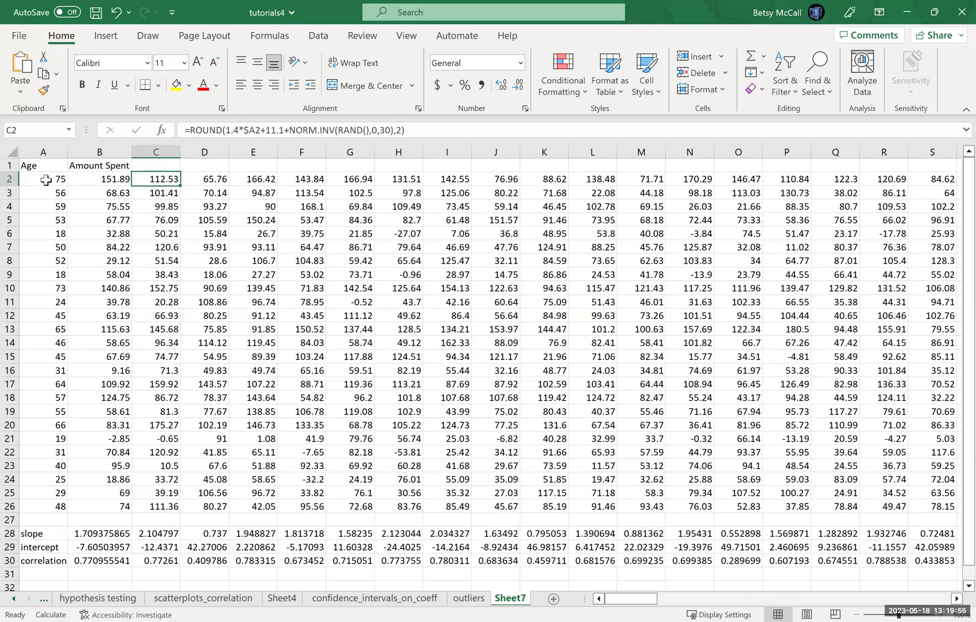
{"action": "left_click", "coordinate": [206, 179]}
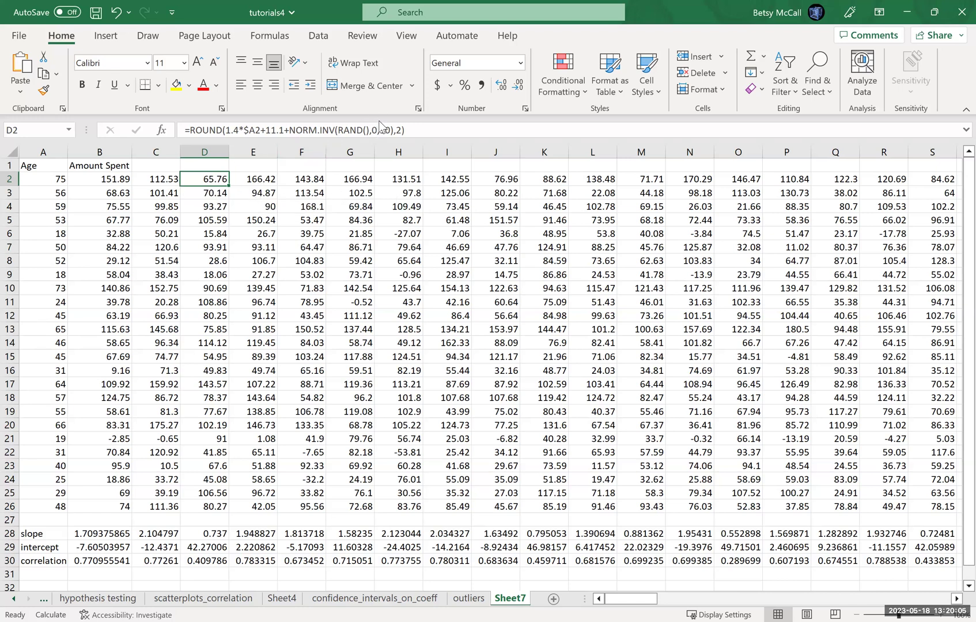
{"action": "left_click", "coordinate": [106, 181]}
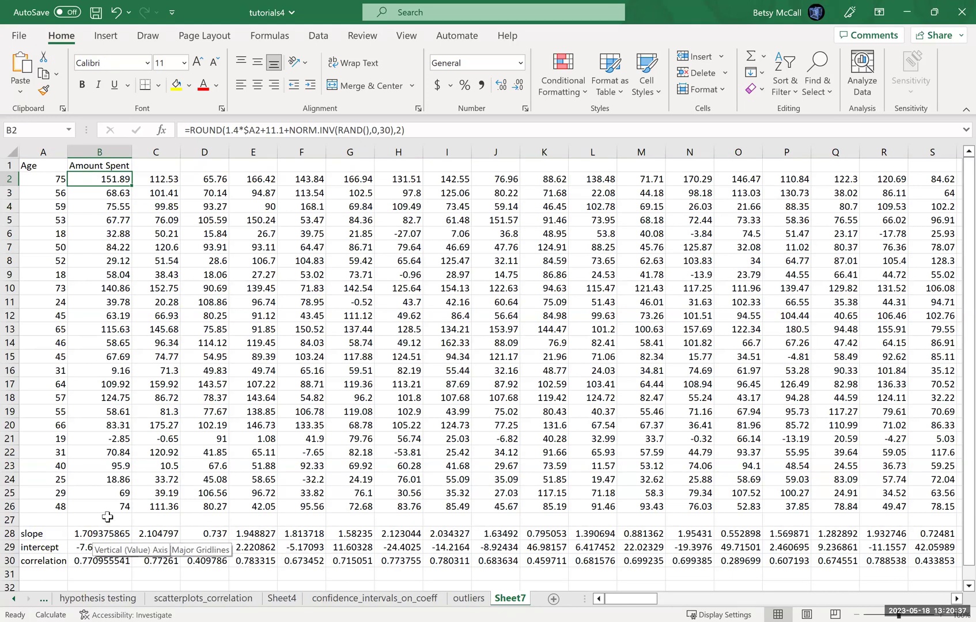
Step: Review the slope formulas for sample columns G, L, P, Q, C, E, D and S
{"action": "left_click", "coordinate": [350, 535]}
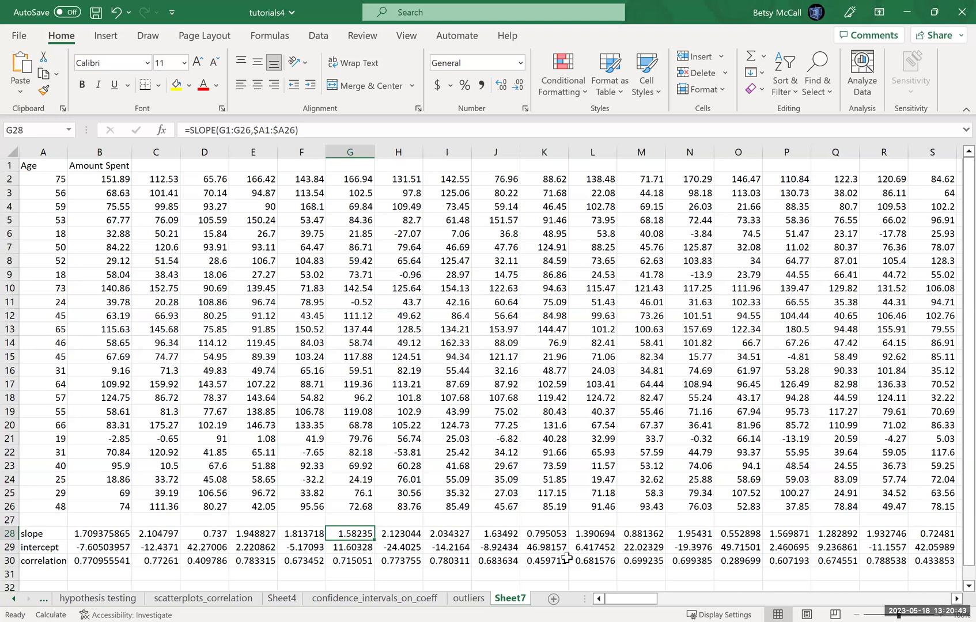
{"action": "left_click", "coordinate": [584, 536]}
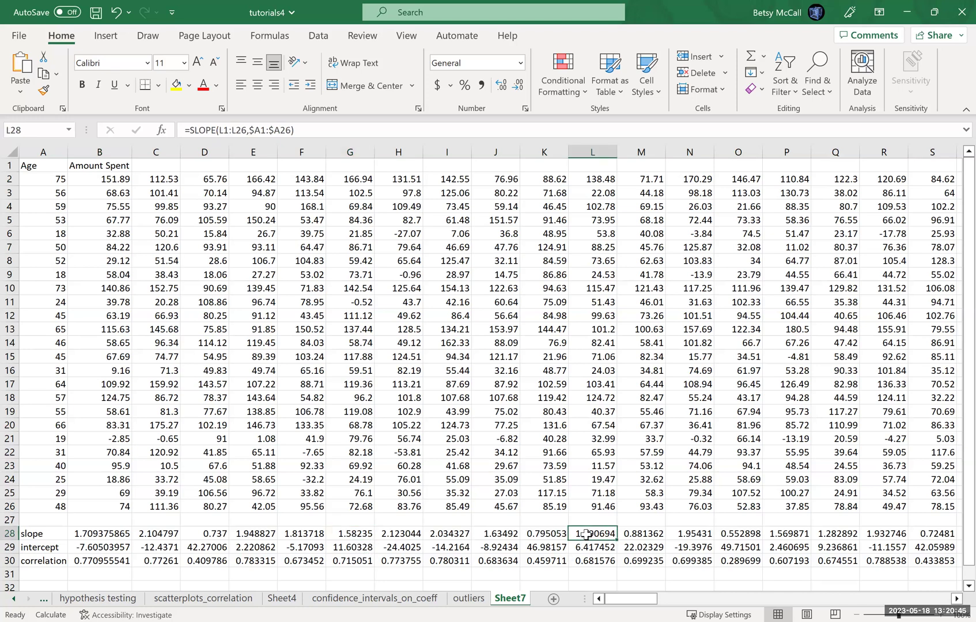
{"action": "left_click", "coordinate": [787, 532]}
{"action": "left_click", "coordinate": [835, 534]}
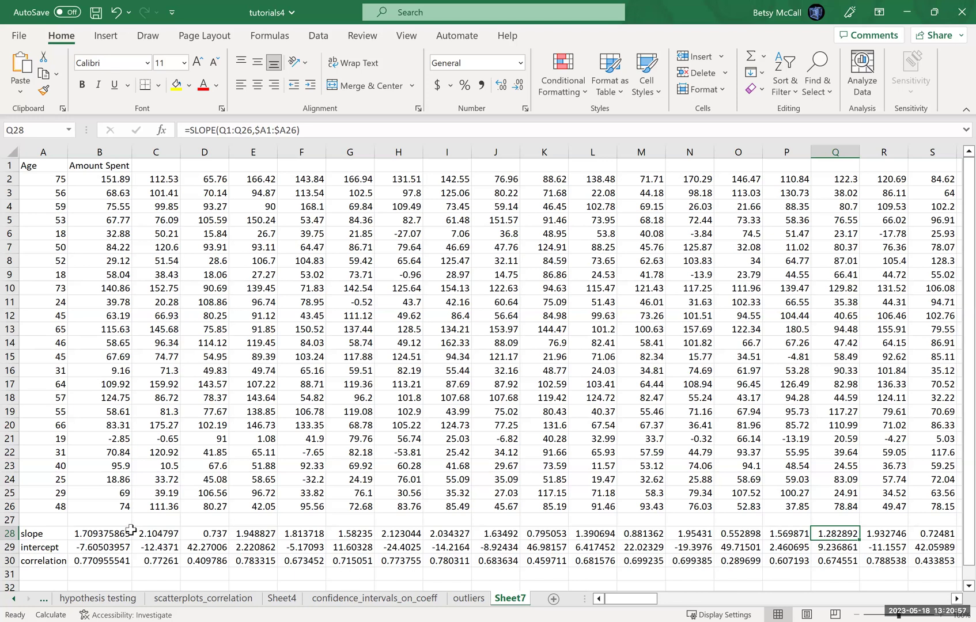
{"action": "left_click", "coordinate": [151, 534]}
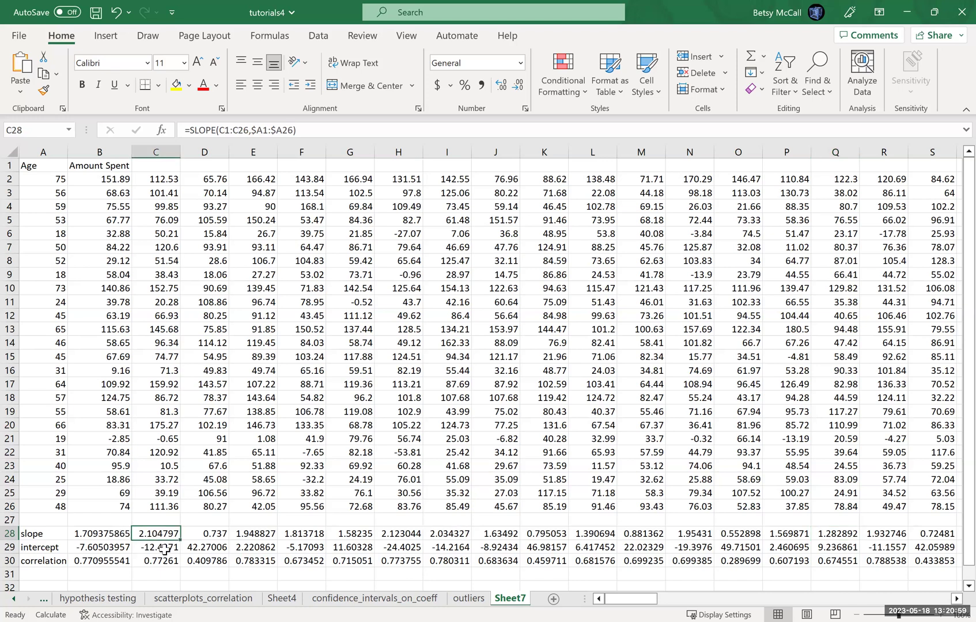
{"action": "left_click", "coordinate": [248, 535]}
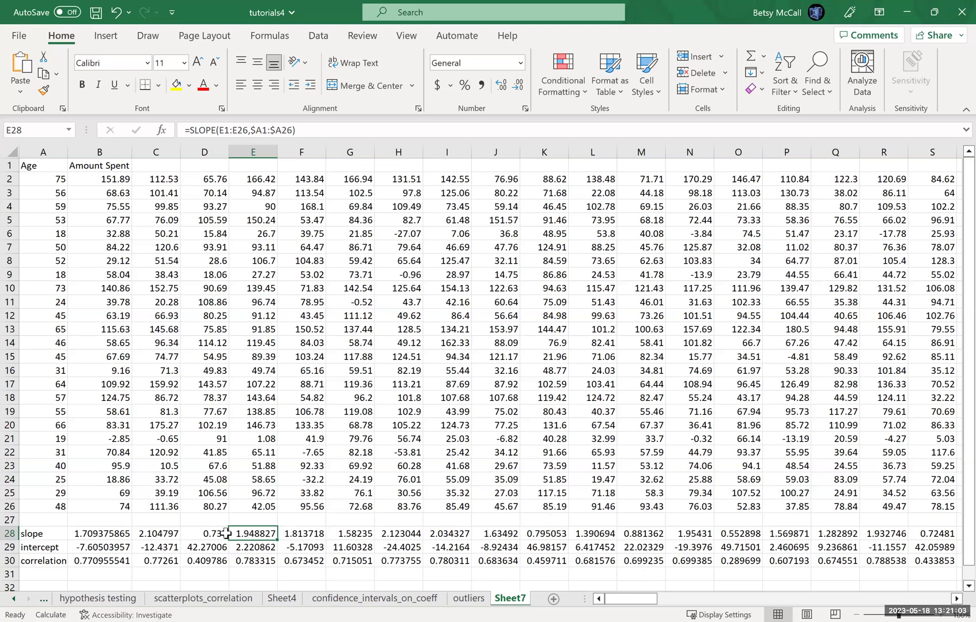
{"action": "left_click", "coordinate": [226, 533]}
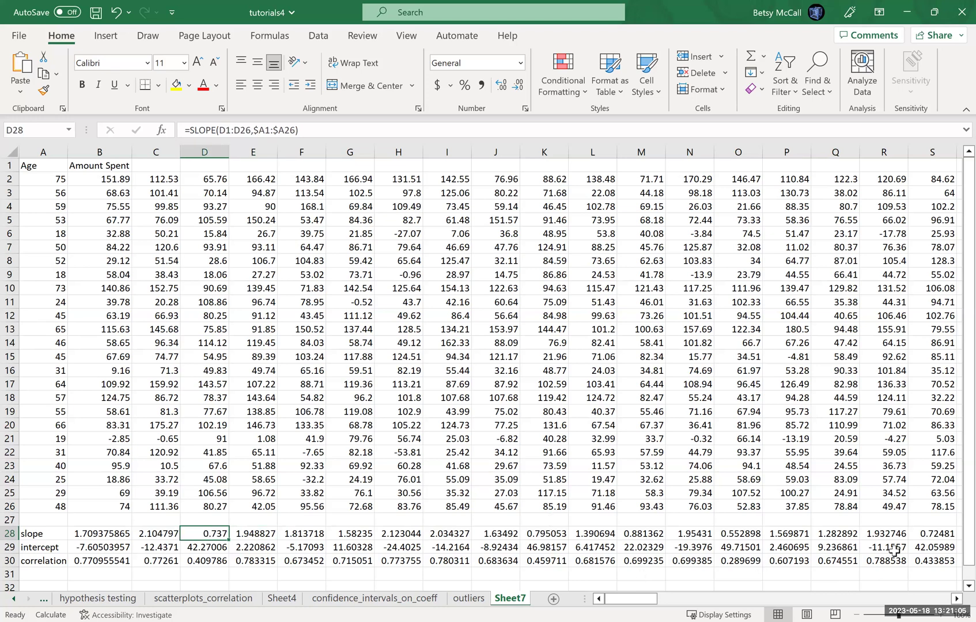
{"action": "left_click", "coordinate": [928, 534]}
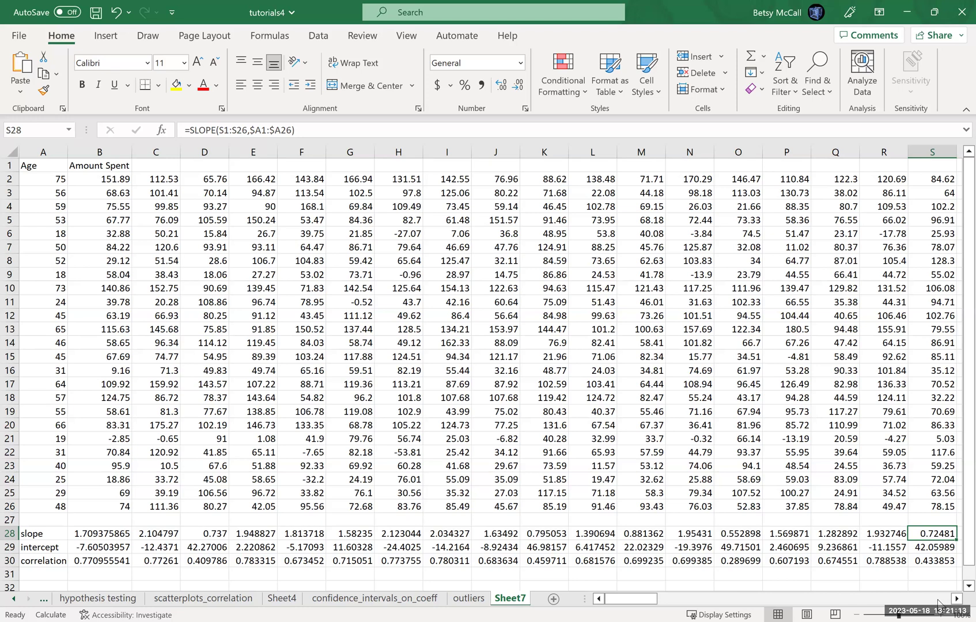
Step: Page right through sample columns T–BX, then back to the Age and Amount Spent columns
{"action": "left_click", "coordinate": [939, 601]}
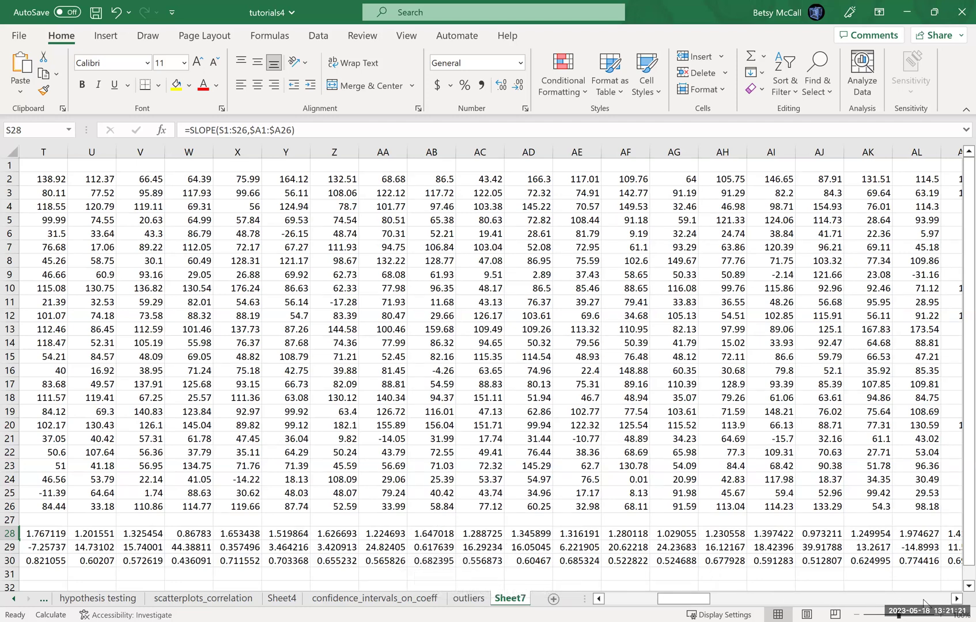
{"action": "left_click", "coordinate": [936, 599]}
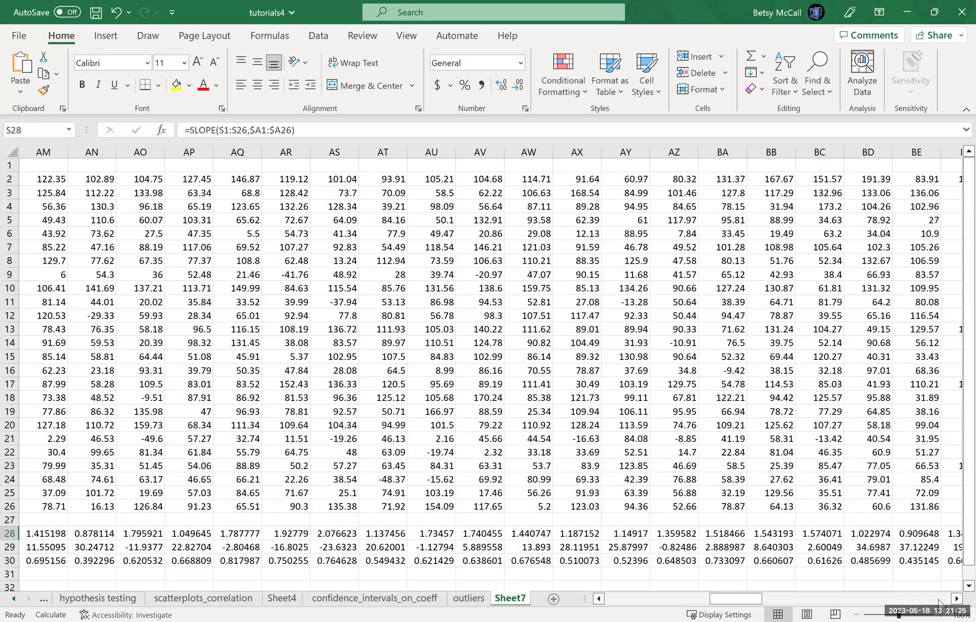
{"action": "left_click", "coordinate": [937, 602]}
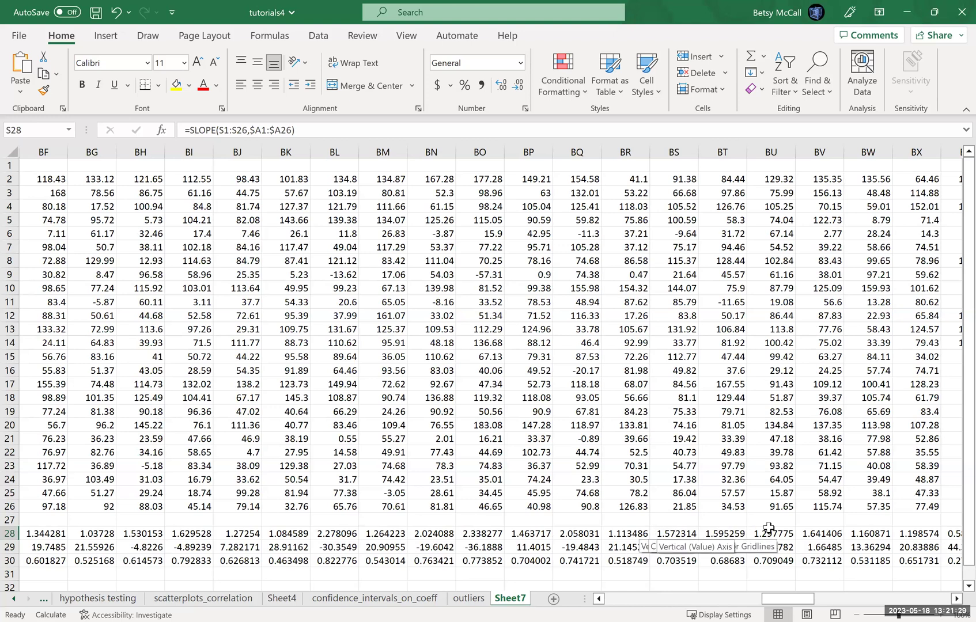
{"action": "left_click", "coordinate": [614, 598]}
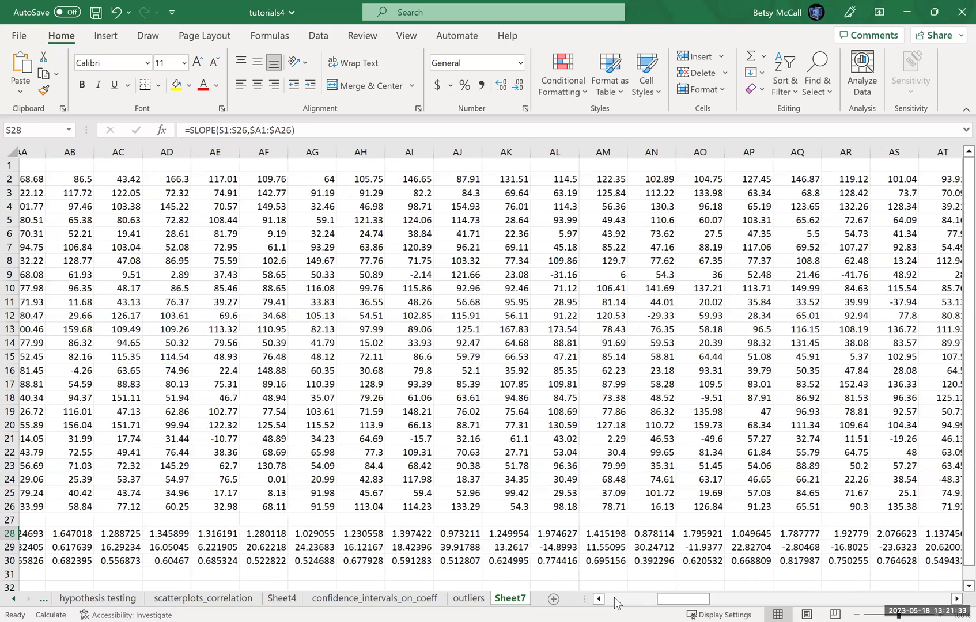
{"action": "left_click", "coordinate": [613, 598]}
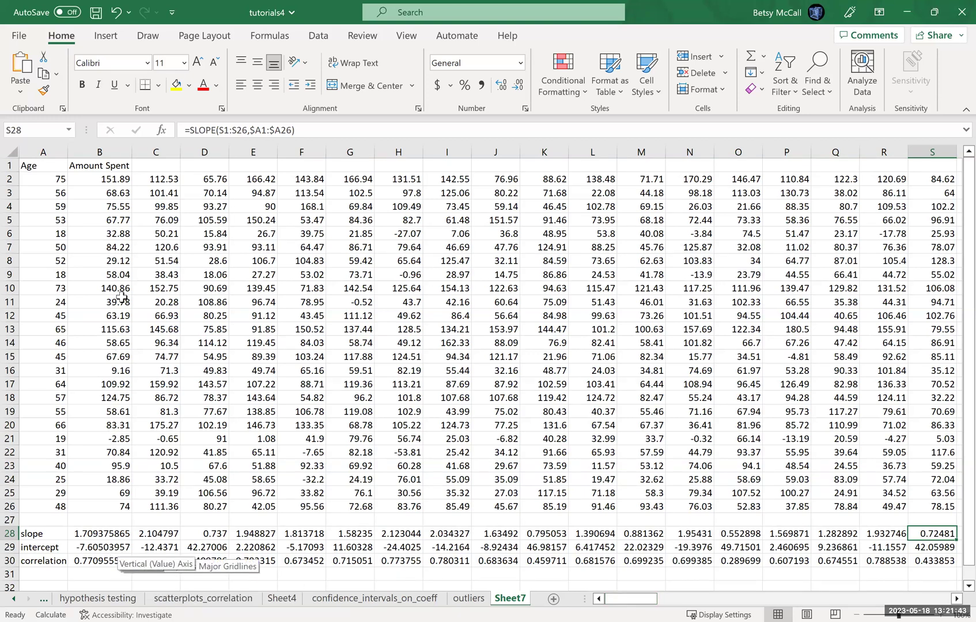
Step: Review the B2 formula and the intercept formulas for columns B, G, H, K and O
{"action": "left_click", "coordinate": [121, 181]}
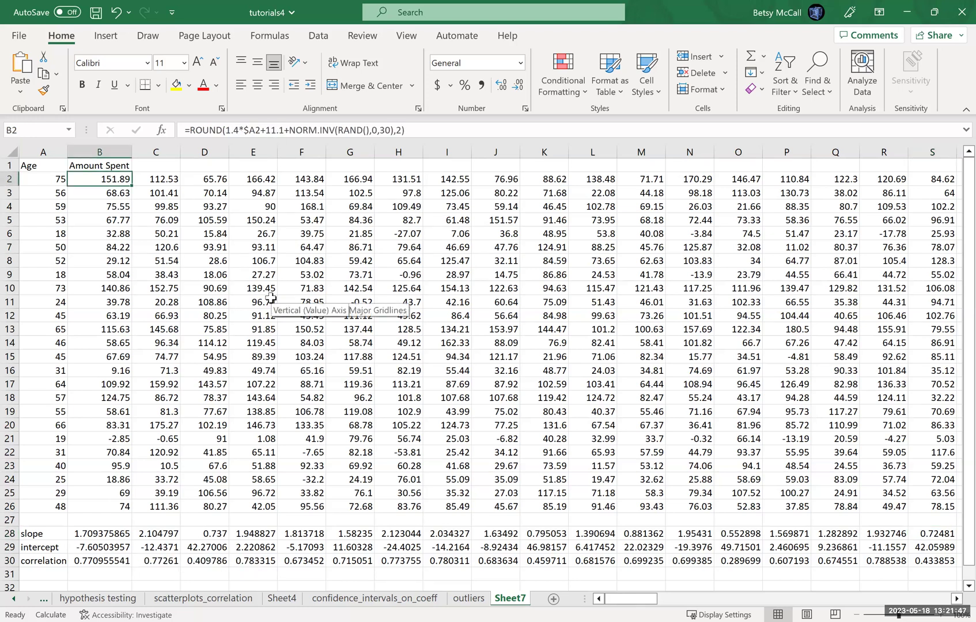
{"action": "left_click", "coordinate": [108, 550]}
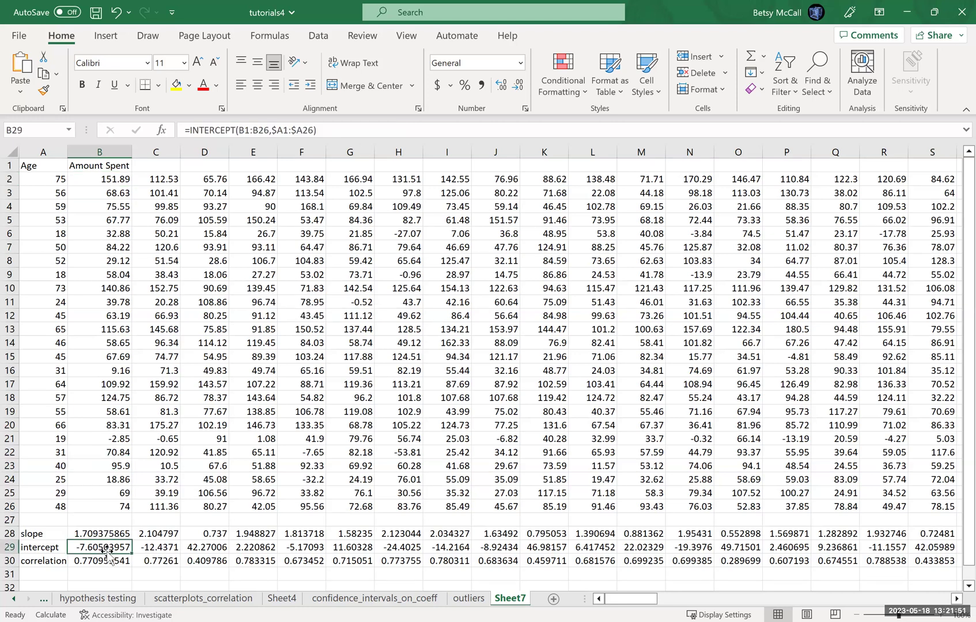
{"action": "left_click", "coordinate": [350, 550]}
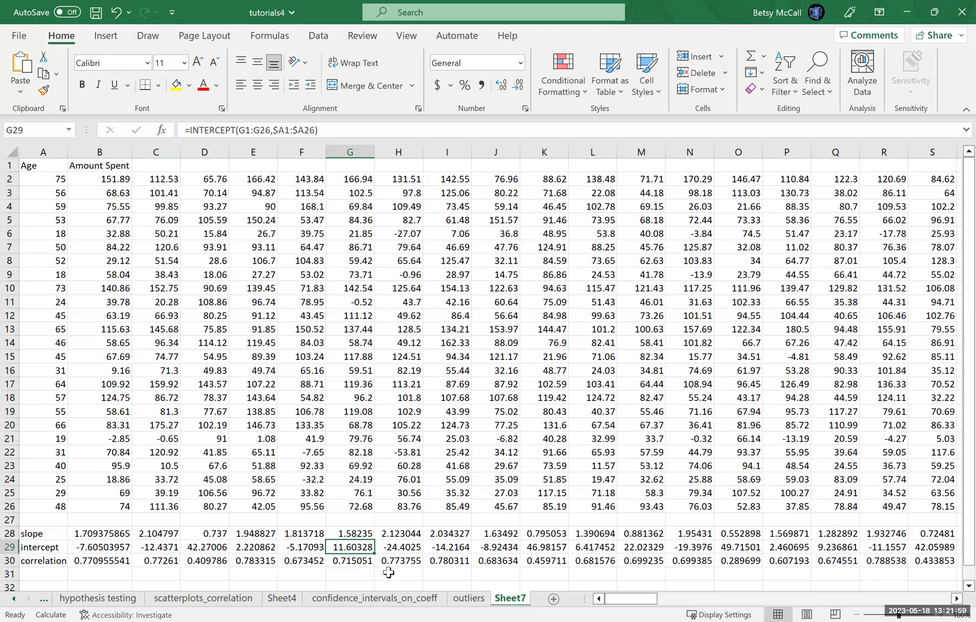
{"action": "left_click", "coordinate": [102, 547]}
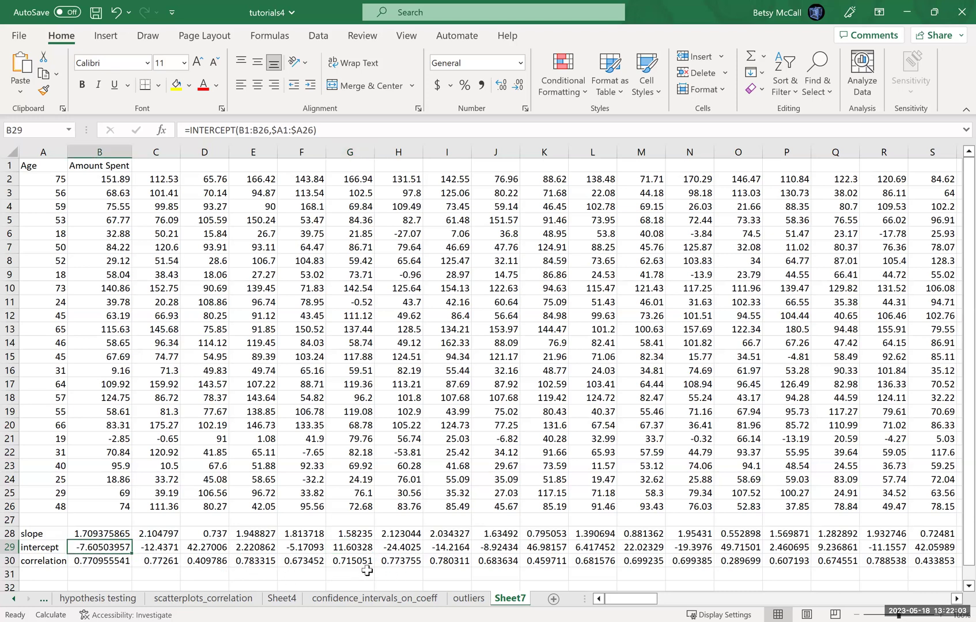
{"action": "left_click", "coordinate": [401, 549]}
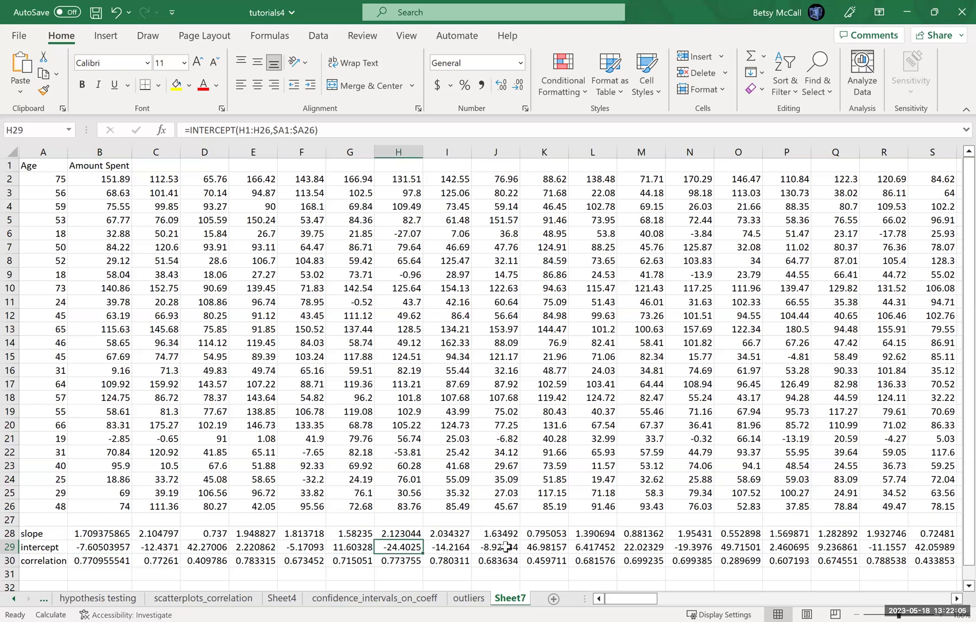
{"action": "left_click", "coordinate": [555, 546]}
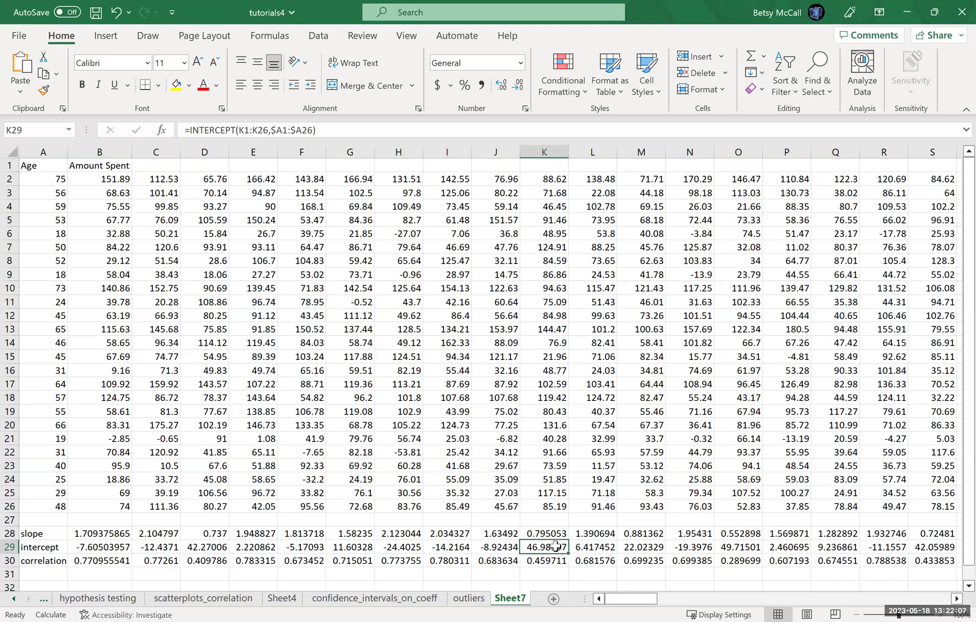
{"action": "left_click", "coordinate": [752, 544]}
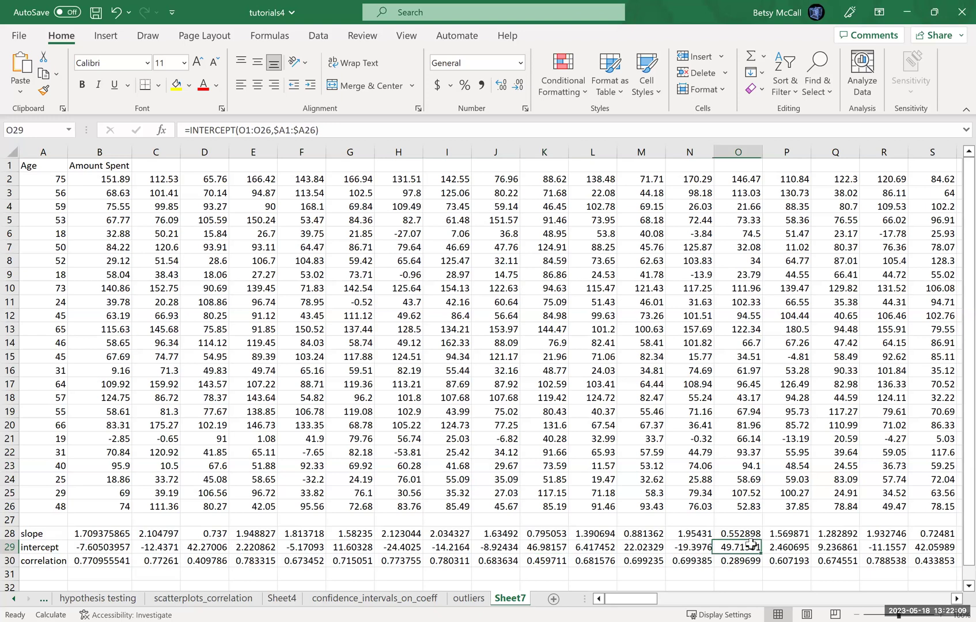
Step: Check column R's intercept formula (-11.1557) and page right to columns T–AL
{"action": "left_click", "coordinate": [891, 548]}
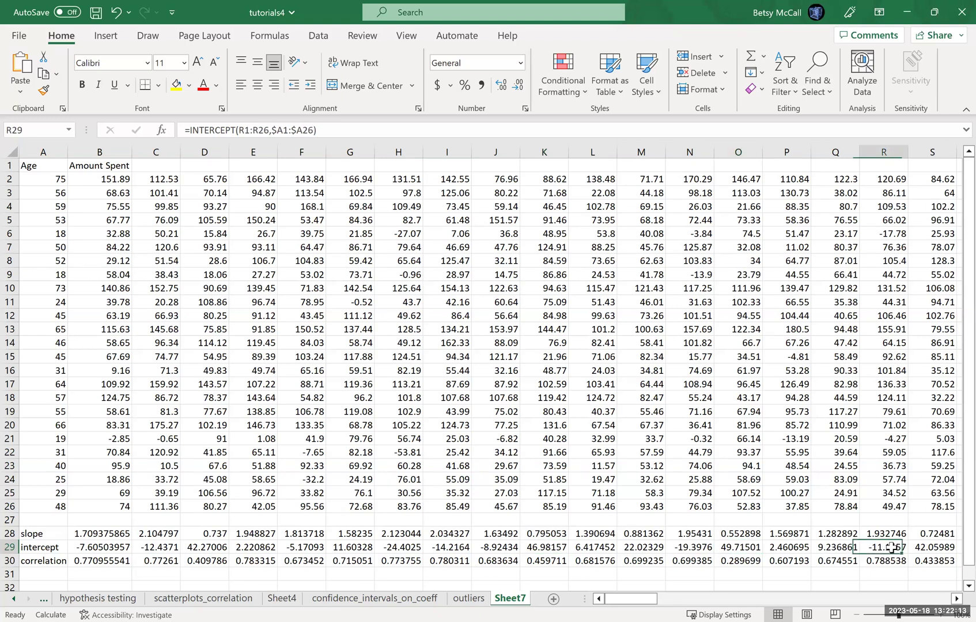
{"action": "left_click", "coordinate": [921, 601]}
{"action": "left_click", "coordinate": [921, 601]}
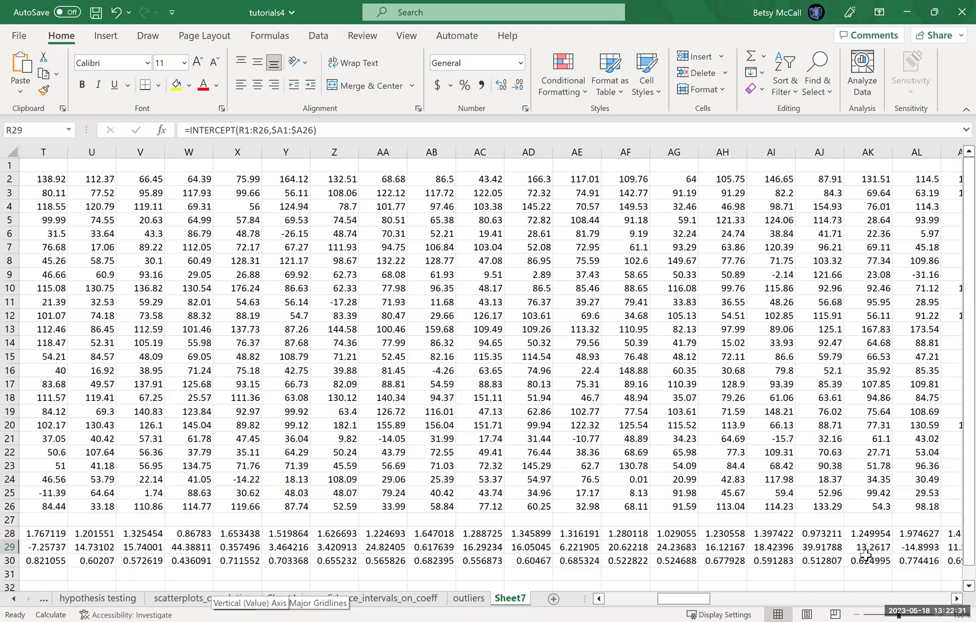
Step: Page right through columns AM–BX, then page and scroll back left to column A
{"action": "left_click", "coordinate": [911, 602]}
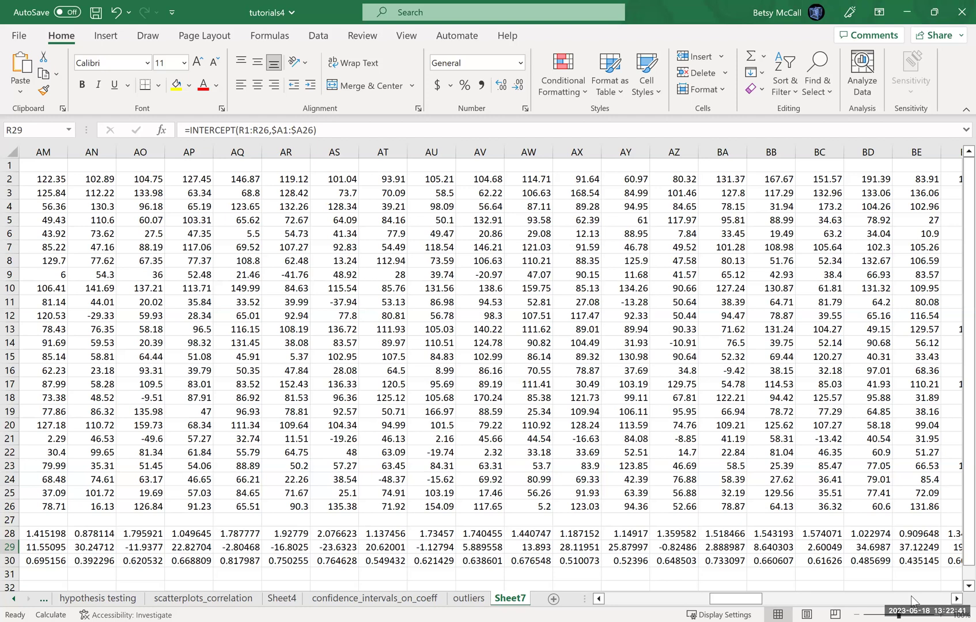
{"action": "left_click", "coordinate": [911, 602]}
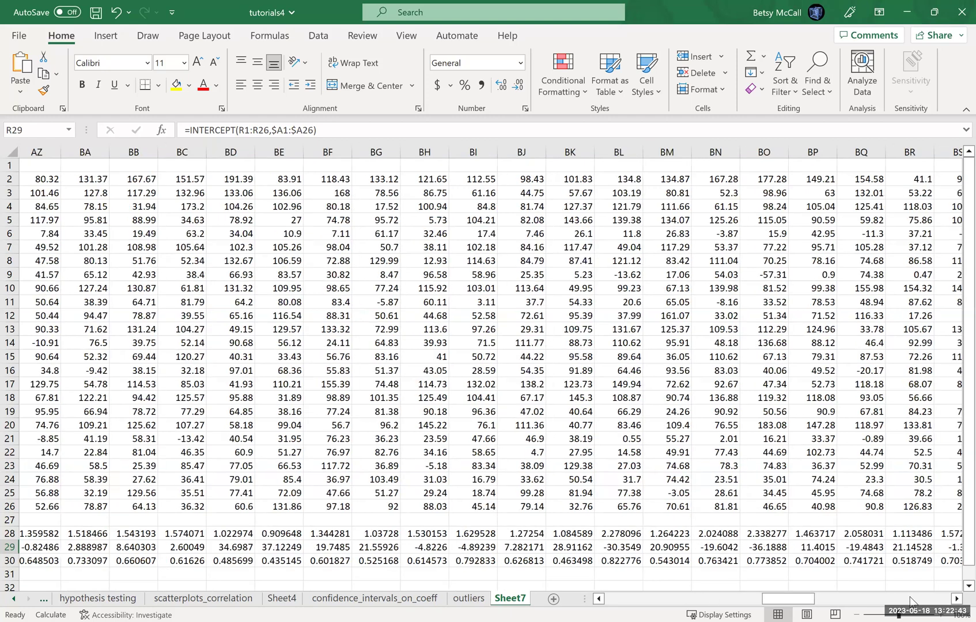
{"action": "left_click", "coordinate": [615, 599]}
{"action": "left_click", "coordinate": [615, 599]}
{"action": "left_click", "coordinate": [615, 599]}
{"action": "scroll", "coordinate": [182, 577], "scroll_direction": "left", "scroll_amount": 2}
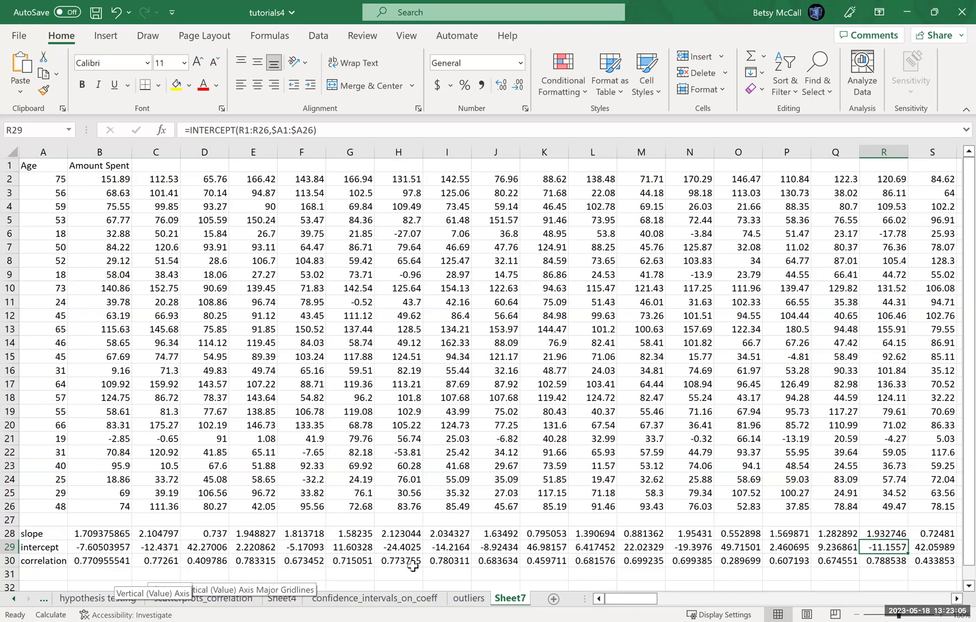
Step: Page right past columns T–BX to column DA, the means summary and Comparing Samples chart
{"action": "left_click", "coordinate": [932, 598]}
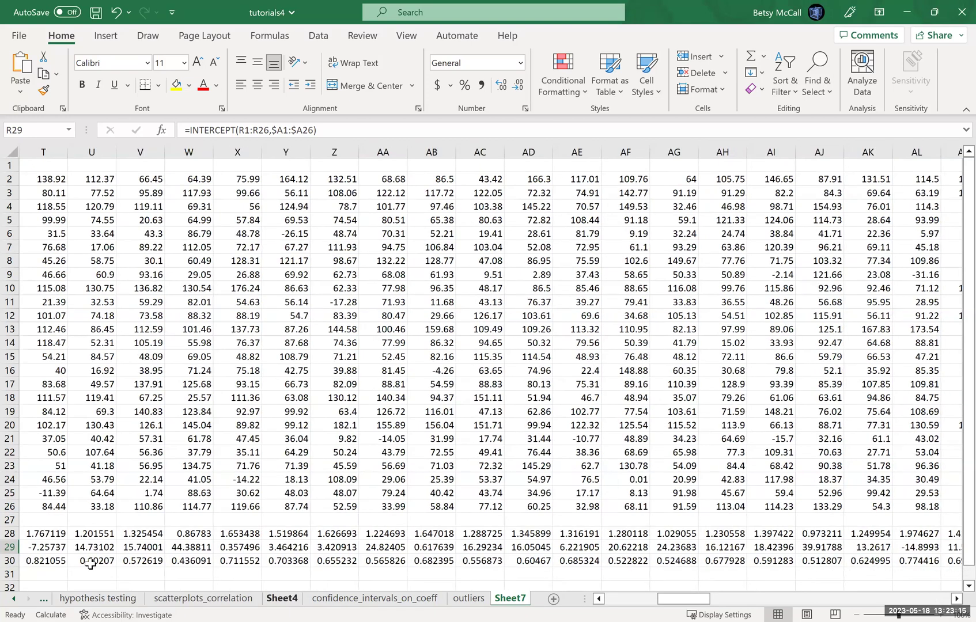
{"action": "left_click", "coordinate": [929, 599]}
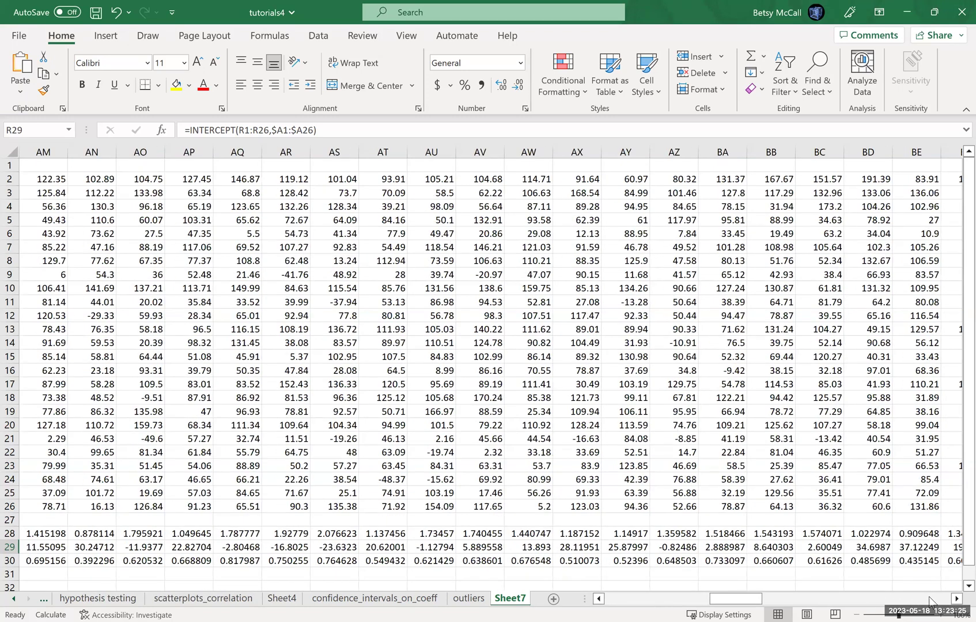
{"action": "left_click", "coordinate": [929, 599]}
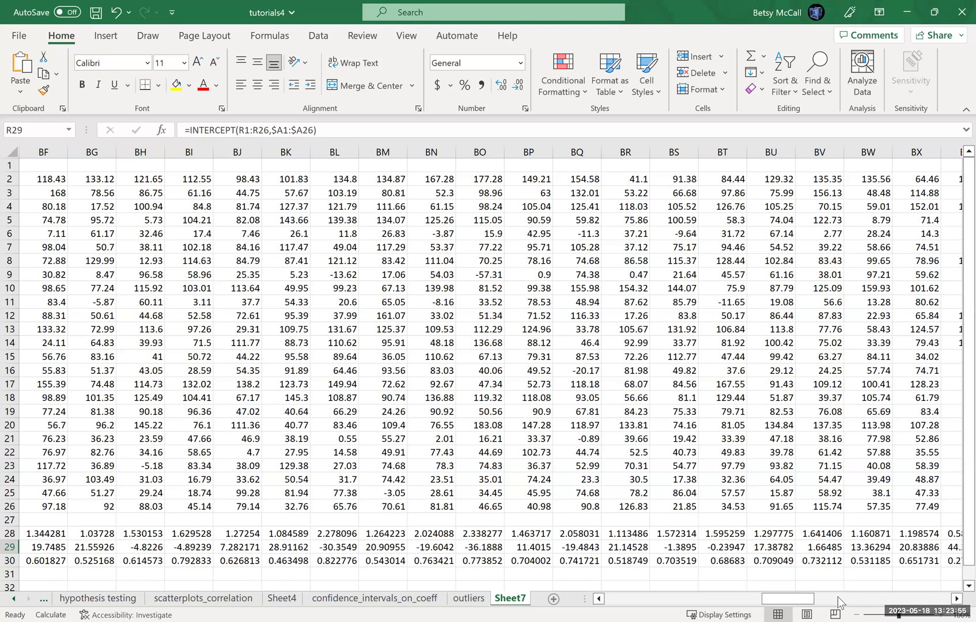
{"action": "left_click_drag", "start_coordinate": [955, 598], "coordinate": [955, 598]}
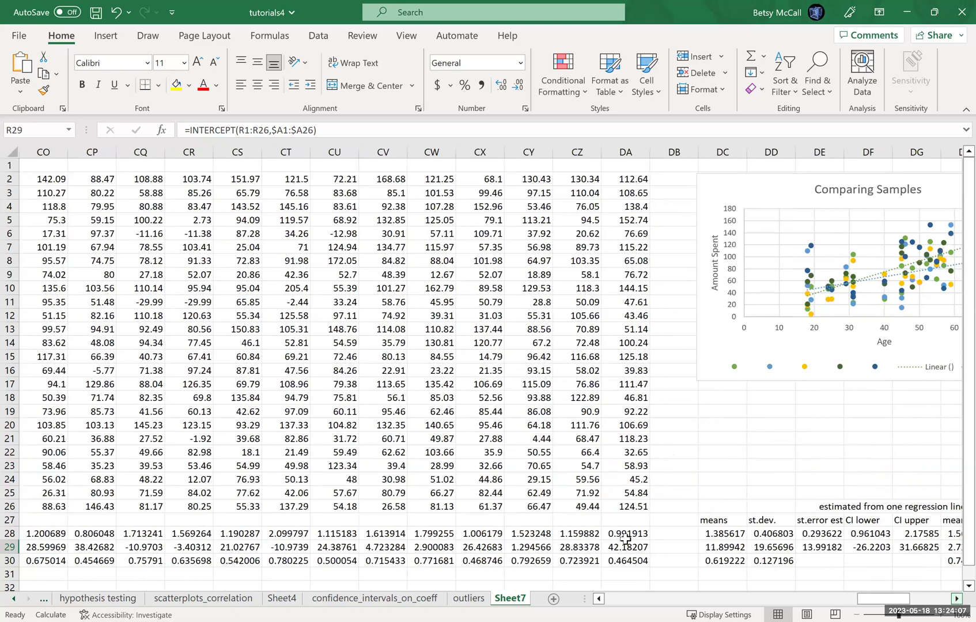
{"action": "left_click", "coordinate": [680, 533]}
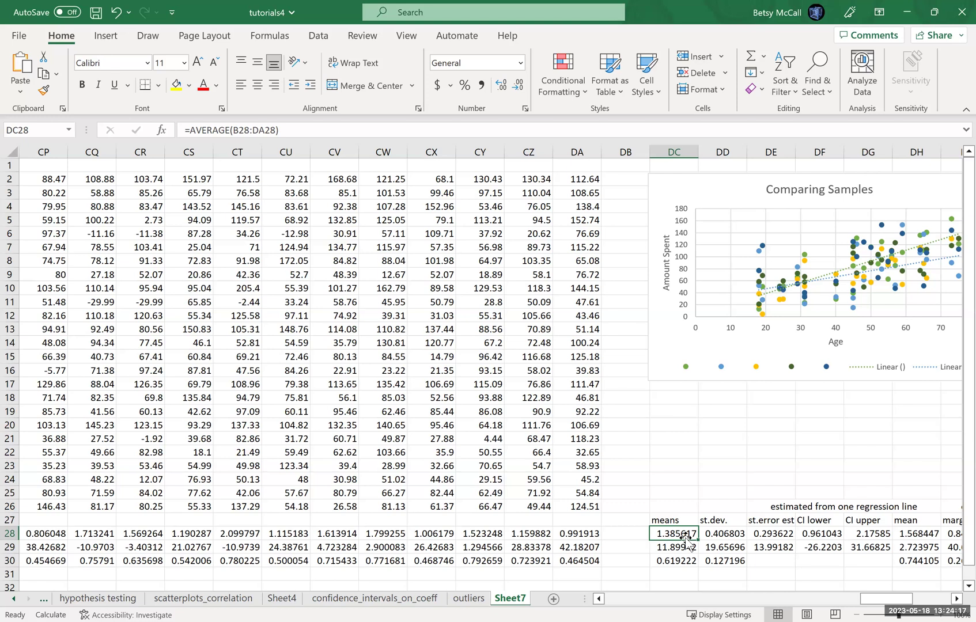
{"action": "left_click", "coordinate": [681, 547]}
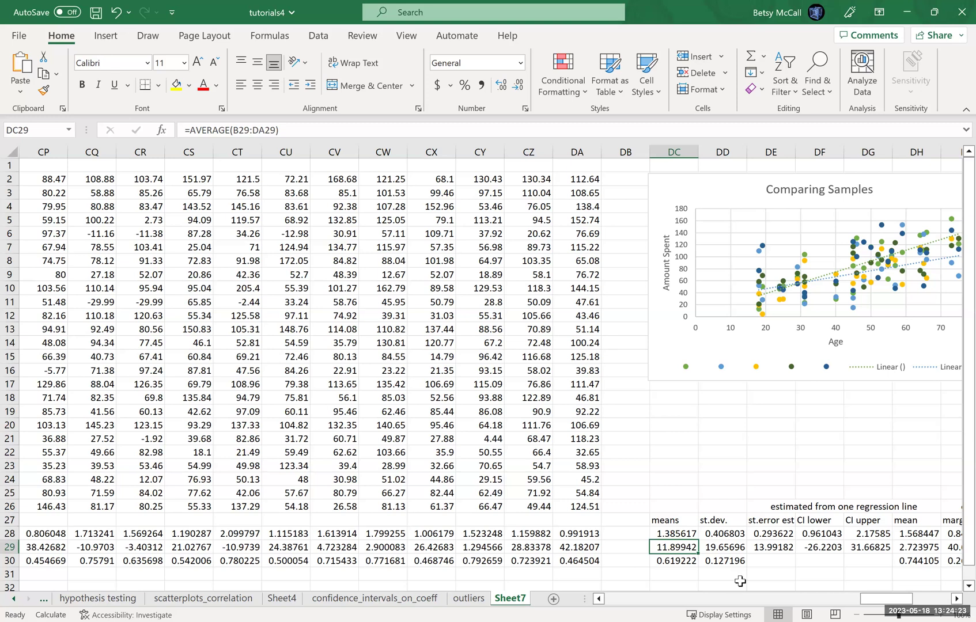
{"action": "left_click", "coordinate": [685, 561]}
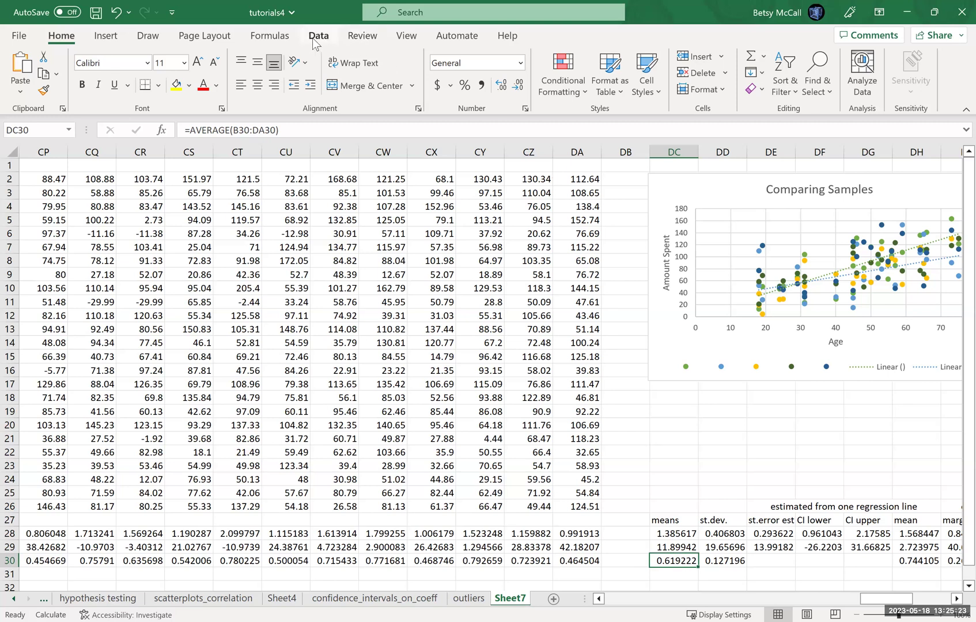
Step: Run Calculate Now from the Formulas tab, giving mean slope 1.412371 and mean intercept 10.31534
{"action": "left_click", "coordinate": [263, 34]}
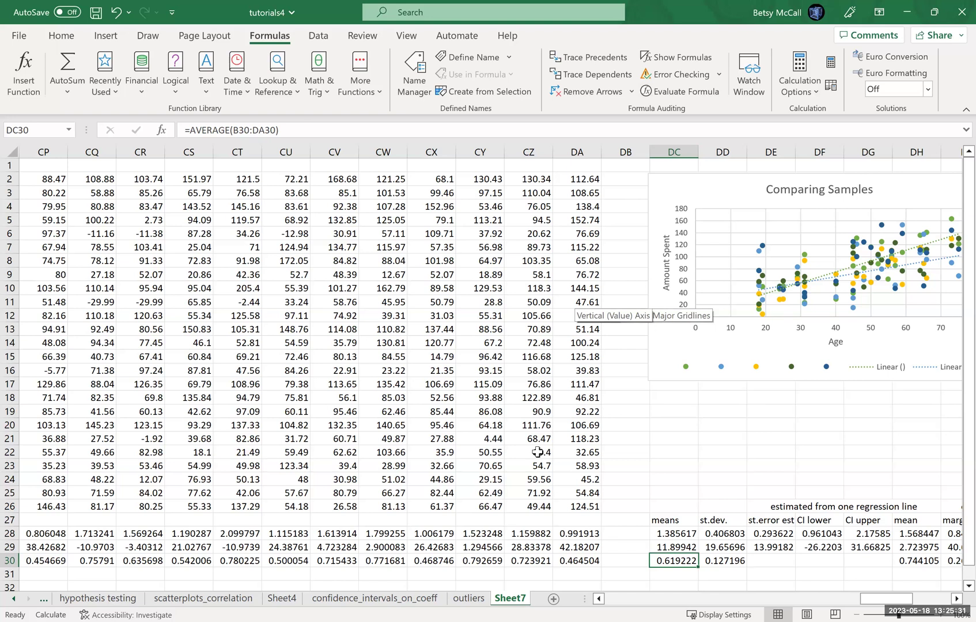
{"action": "left_click", "coordinate": [830, 62]}
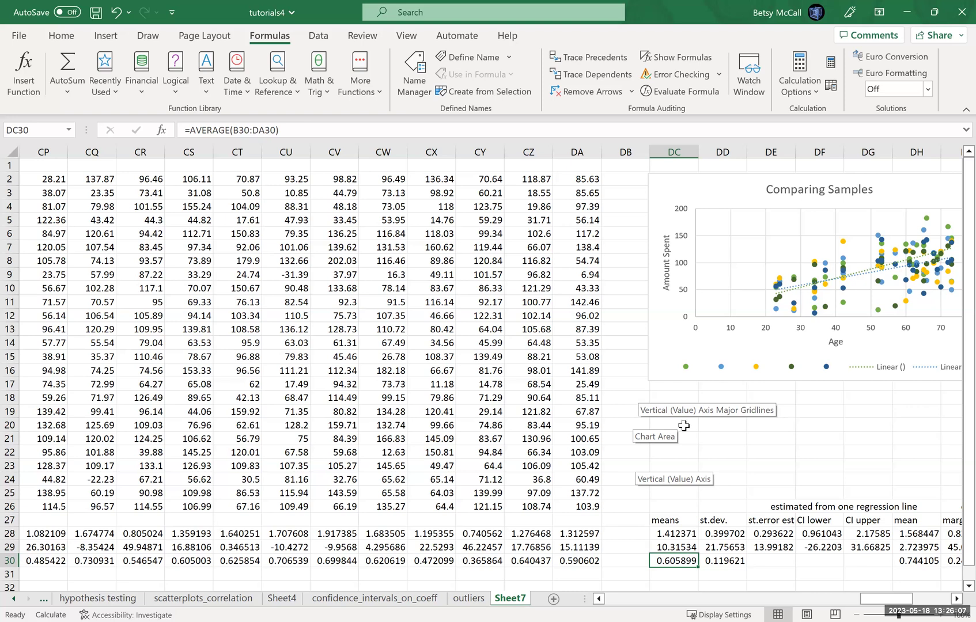
Step: Recalculate seven more times, ending at mean slope 1.396035 and mean correlation 0.633632
{"action": "left_click", "coordinate": [830, 63]}
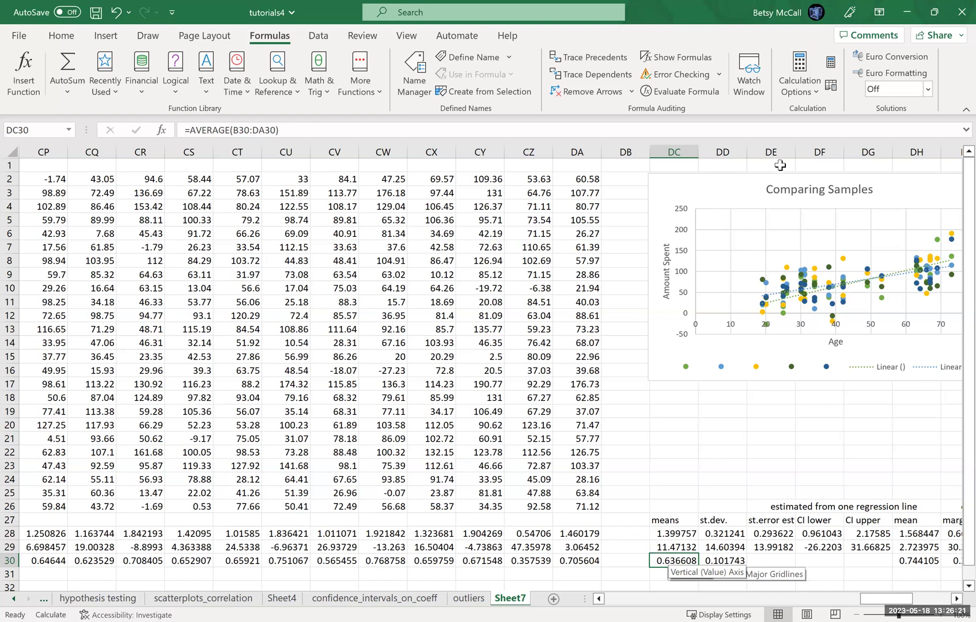
{"action": "left_click", "coordinate": [831, 65]}
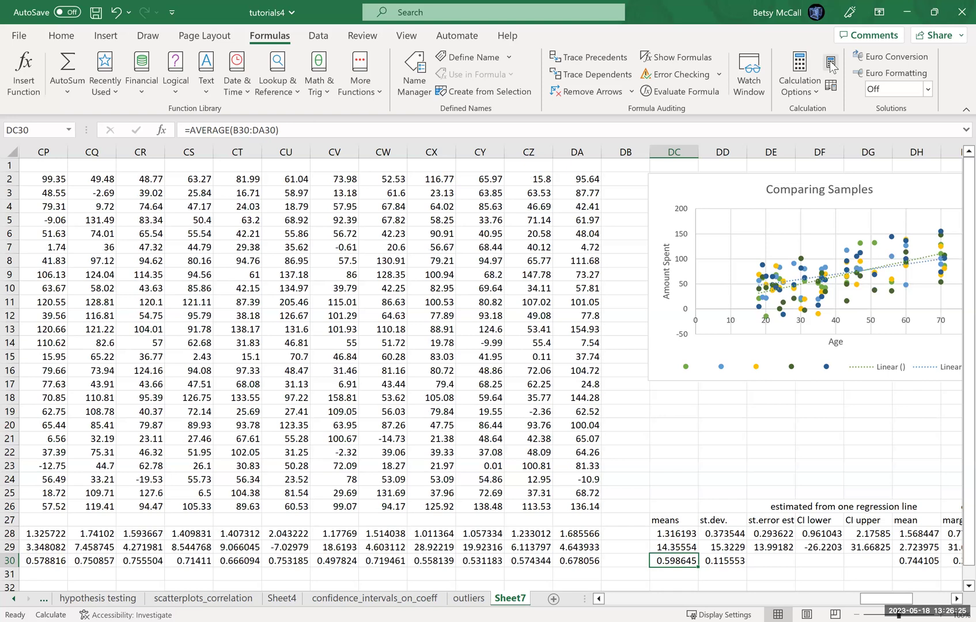
{"action": "left_click", "coordinate": [831, 66]}
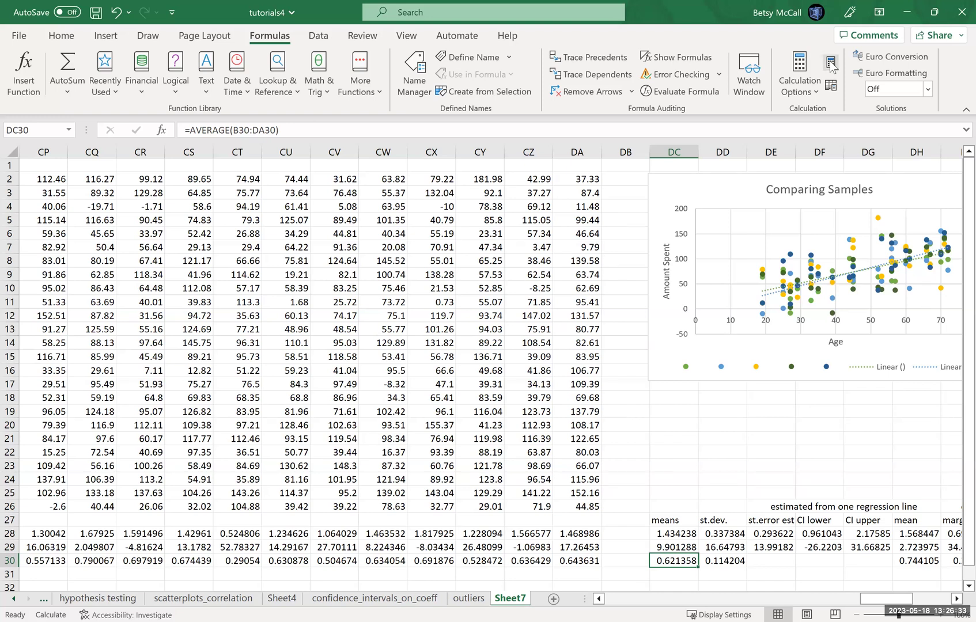
{"action": "left_click", "coordinate": [831, 65]}
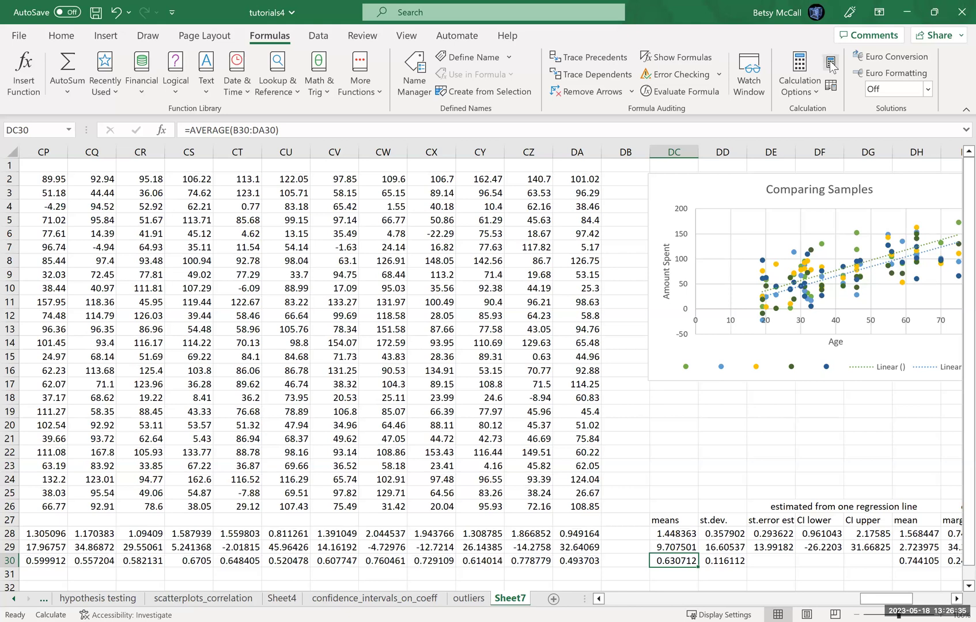
{"action": "left_click", "coordinate": [831, 65]}
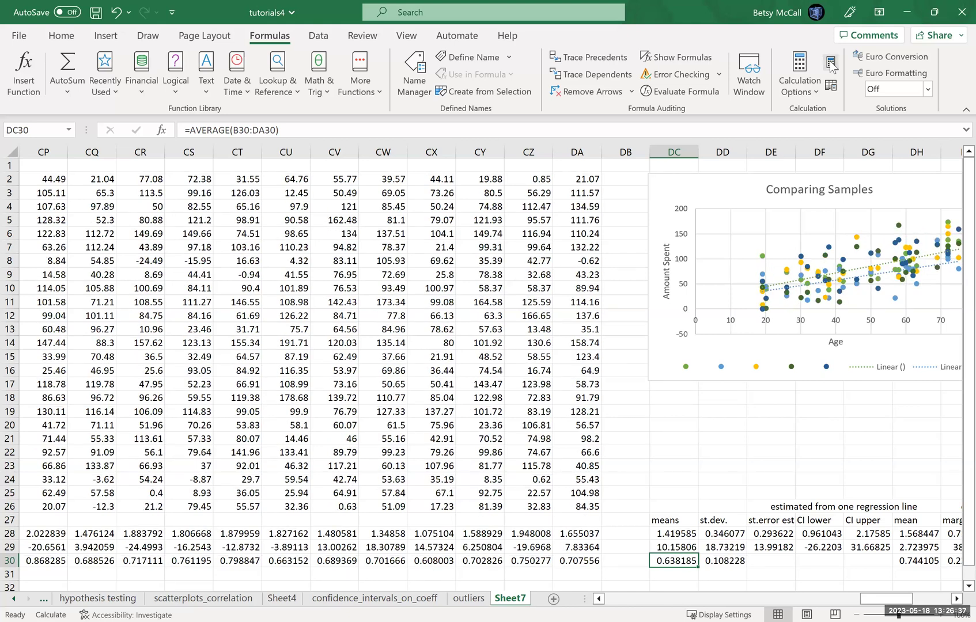
{"action": "left_click", "coordinate": [831, 65]}
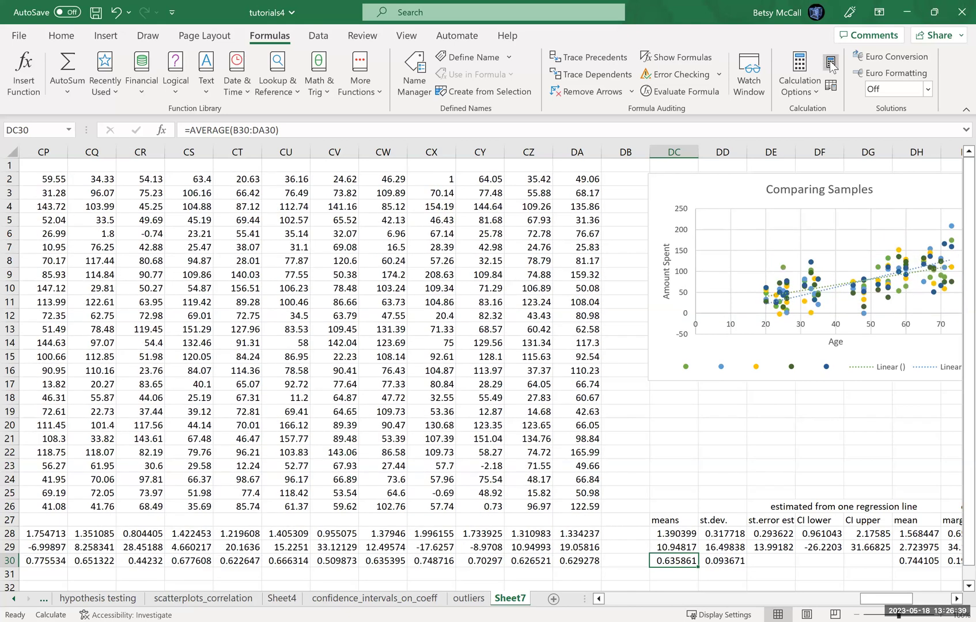
{"action": "left_click", "coordinate": [831, 65]}
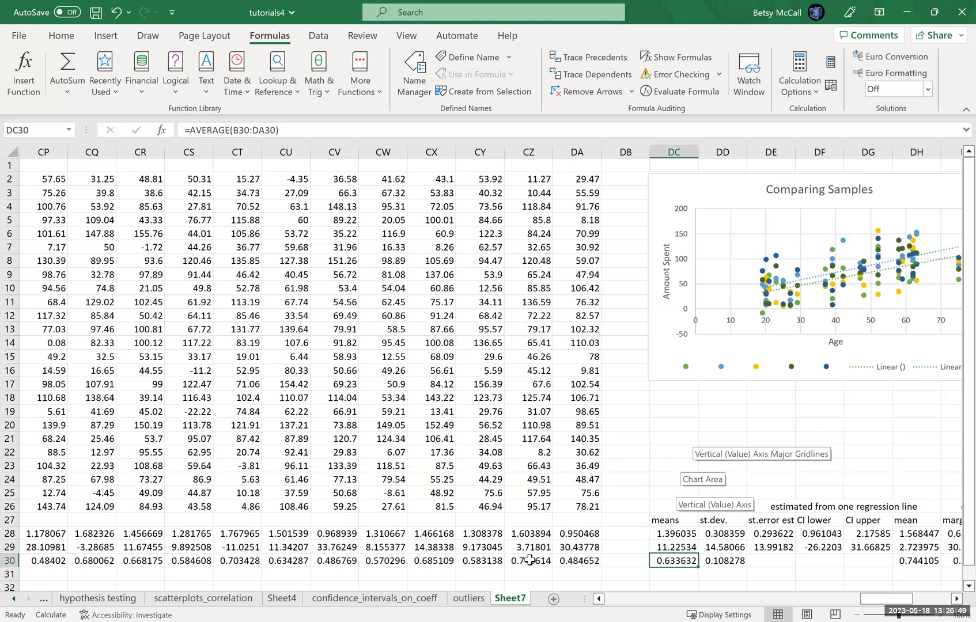
{"action": "left_click", "coordinate": [733, 531]}
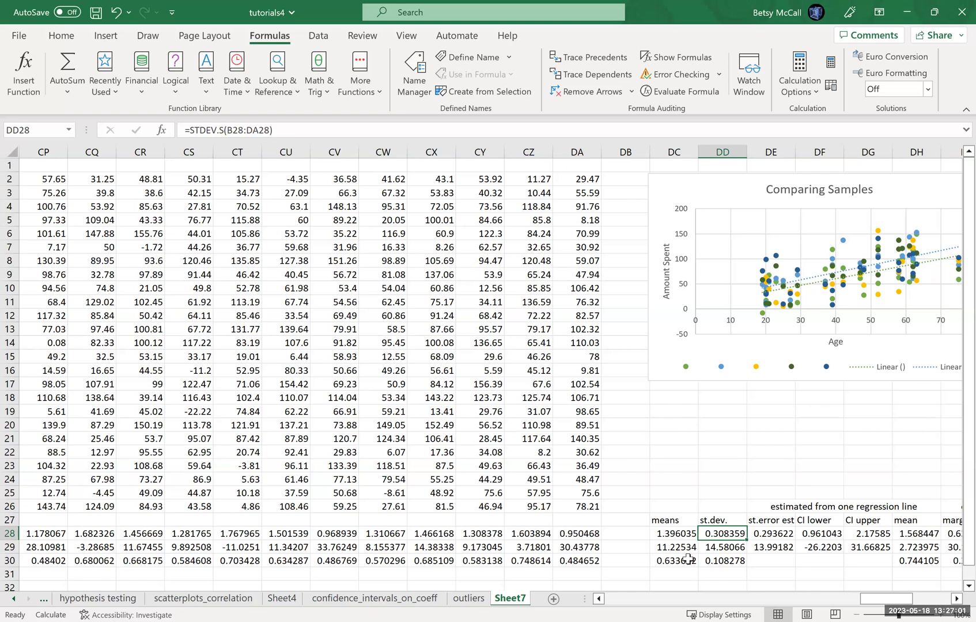
{"action": "left_click", "coordinate": [729, 559]}
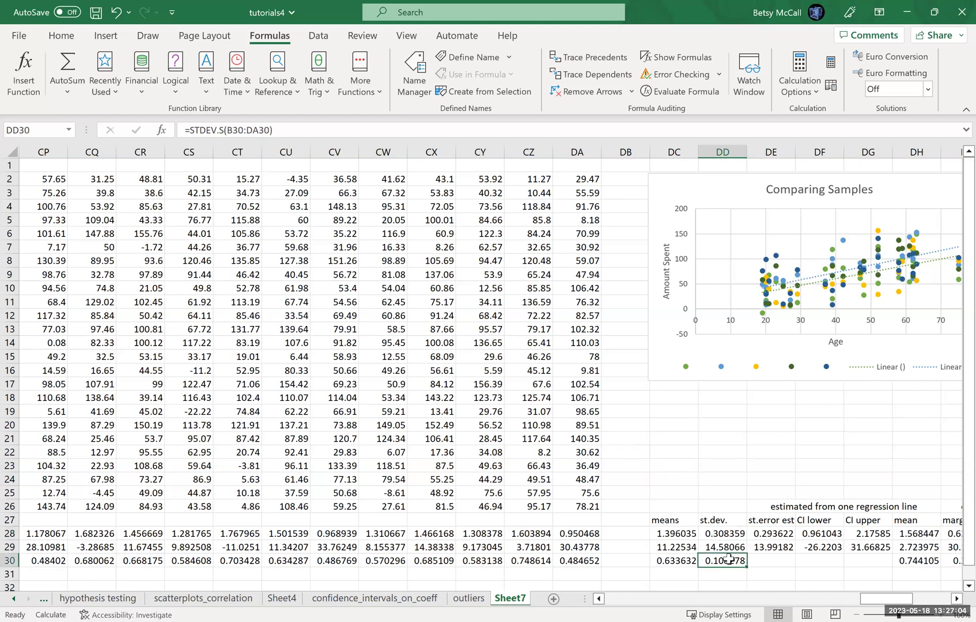
{"action": "left_click", "coordinate": [956, 599]}
Step: Scroll right to the SUMMARY OUTPUT table and recalculate twice, reaching mean slope 1.418034
{"action": "left_click", "coordinate": [955, 599]}
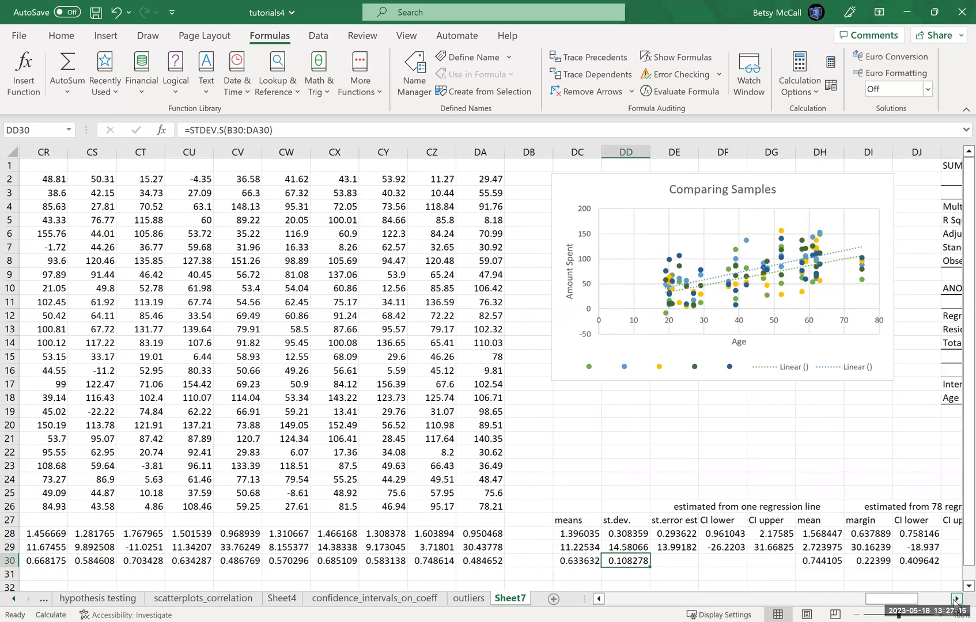
{"action": "left_click", "coordinate": [956, 598]}
{"action": "left_click", "coordinate": [955, 598]}
{"action": "left_click", "coordinate": [955, 598]}
{"action": "left_click", "coordinate": [955, 598]}
{"action": "left_click", "coordinate": [955, 598]}
{"action": "left_click", "coordinate": [955, 599]}
{"action": "left_click", "coordinate": [955, 598]}
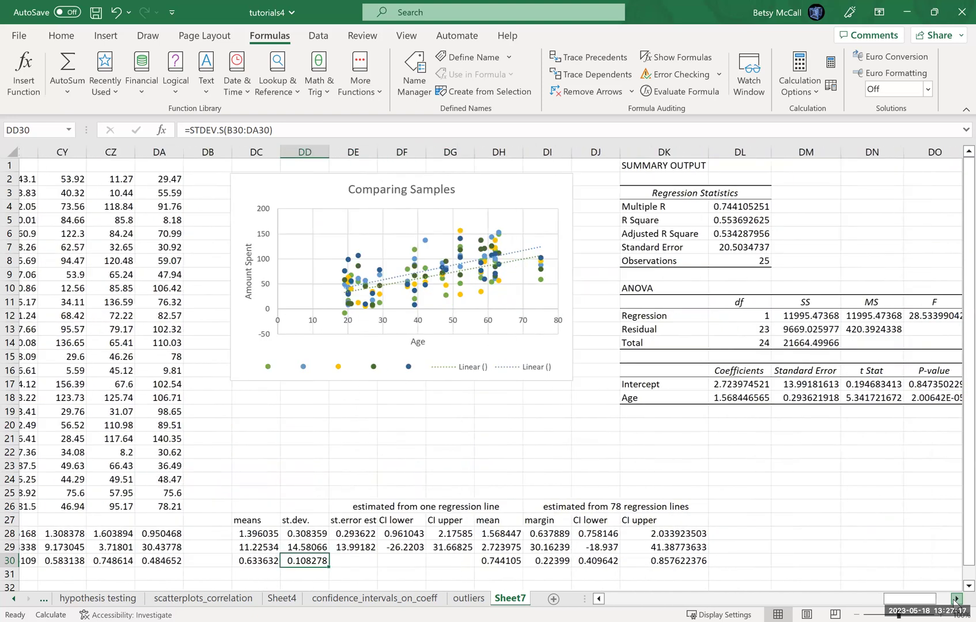
{"action": "left_click", "coordinate": [956, 598]}
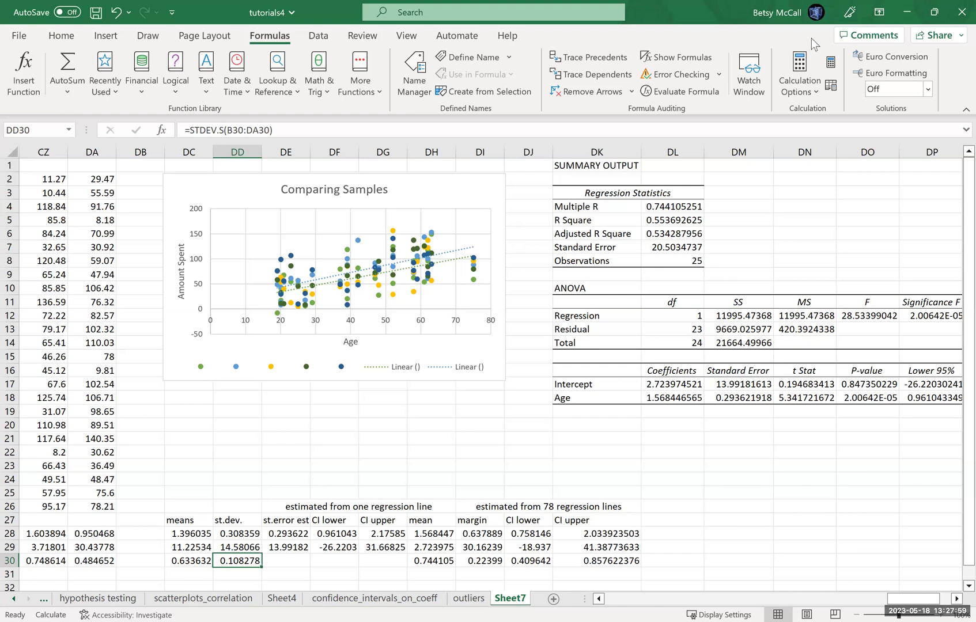
{"action": "left_click", "coordinate": [830, 62]}
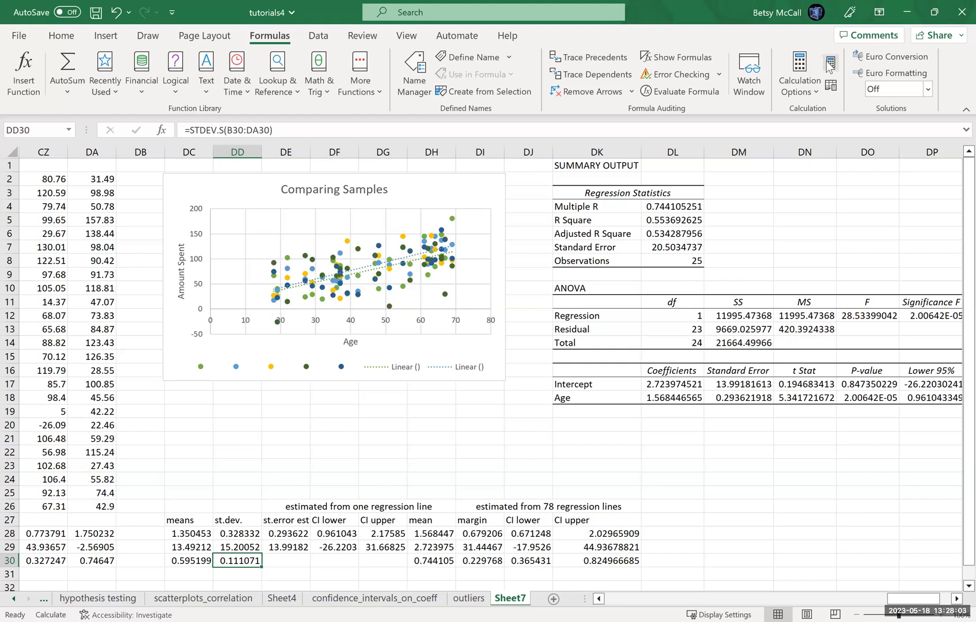
{"action": "left_click", "coordinate": [829, 68]}
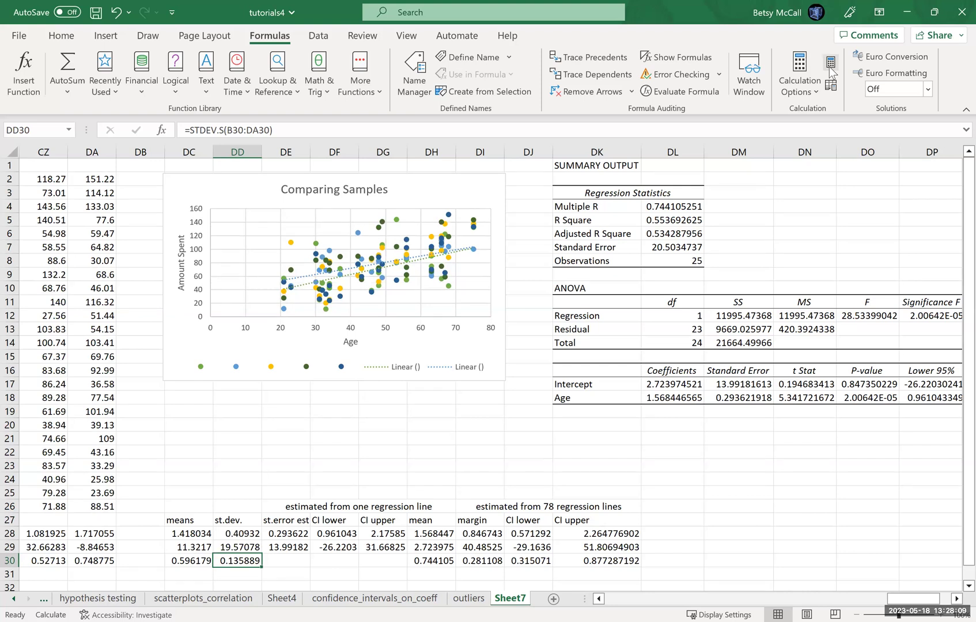
Step: Recalculate three times to mean slope 1.365372 and shift the view one column right
{"action": "left_click", "coordinate": [830, 68]}
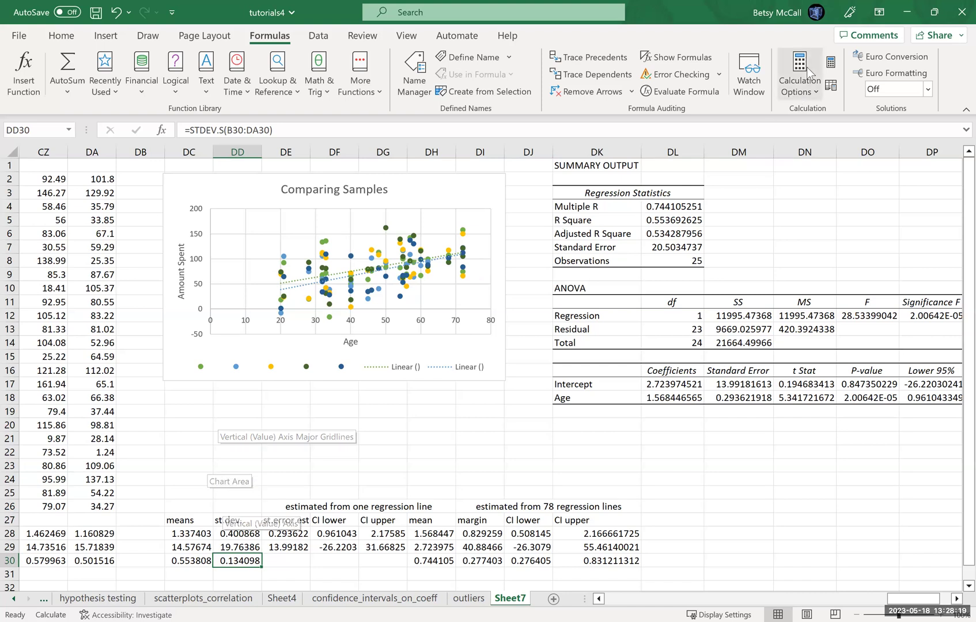
{"action": "left_click", "coordinate": [830, 64]}
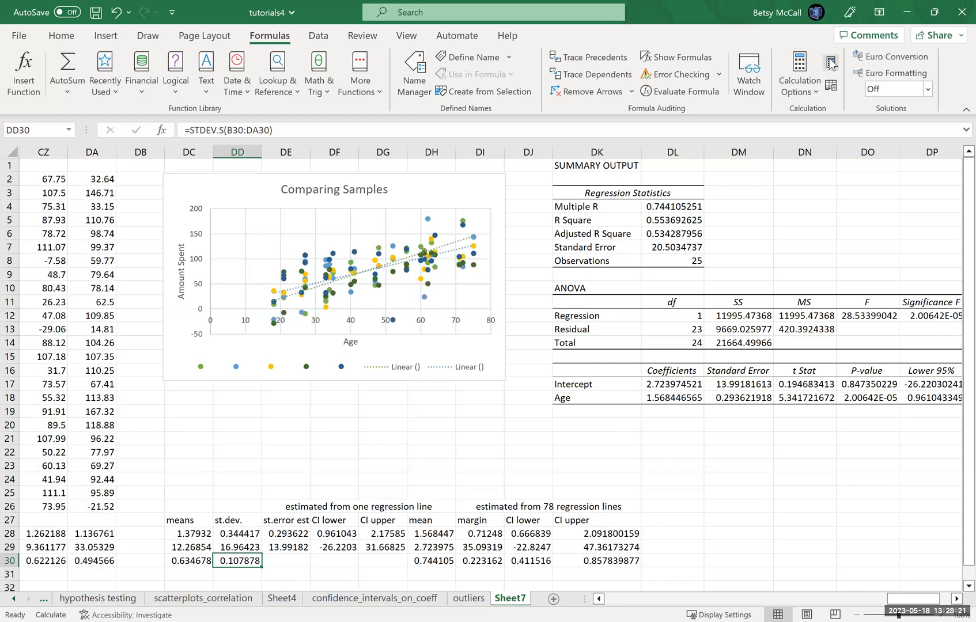
{"action": "left_click", "coordinate": [830, 63]}
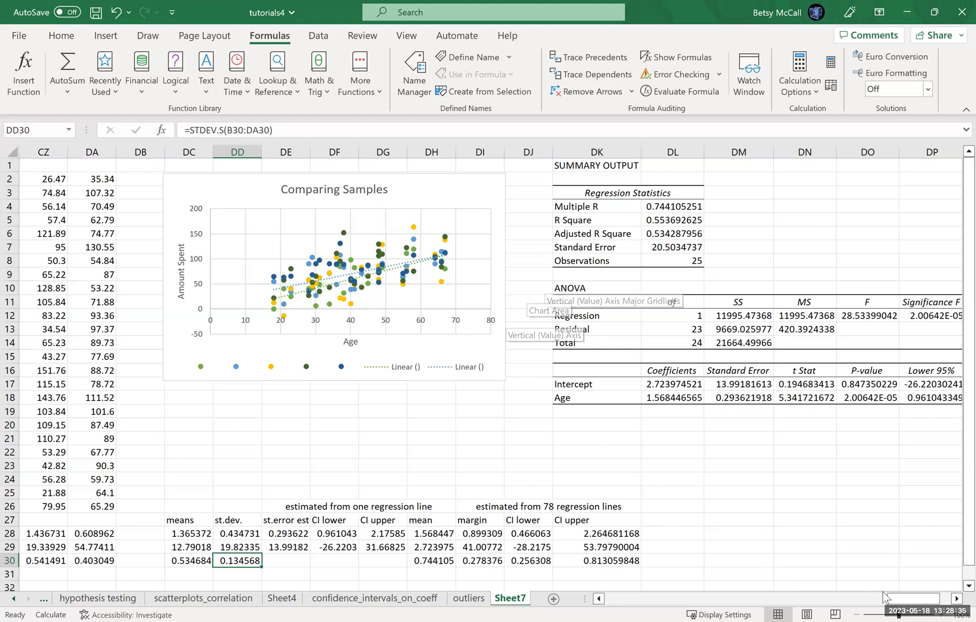
{"action": "left_click", "coordinate": [955, 599]}
Step: Shift one more column right to show the Upper 95% column, then select an empty cell
{"action": "left_click", "coordinate": [955, 599]}
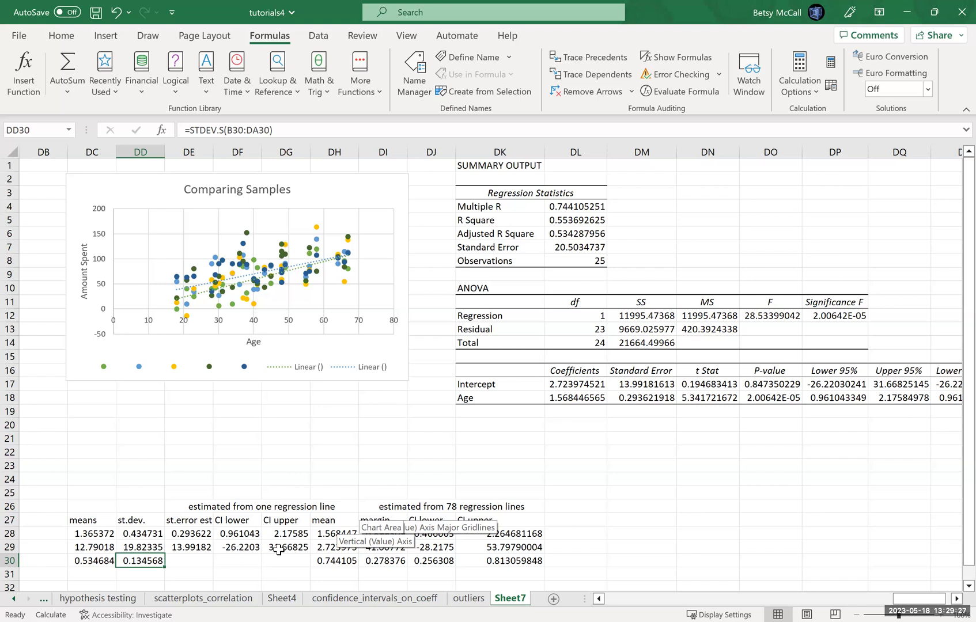
{"action": "left_click", "coordinate": [612, 539]}
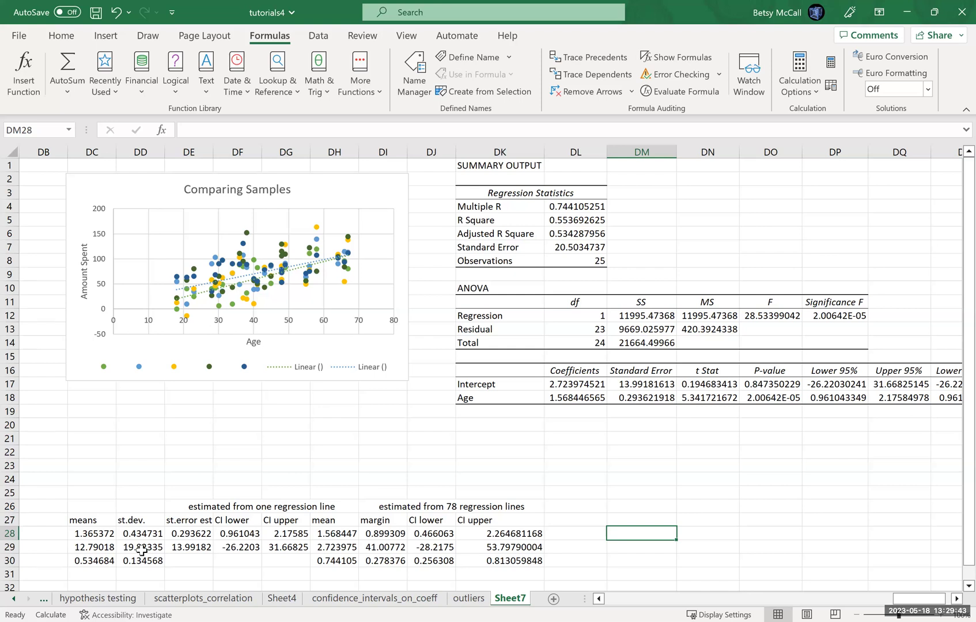
Step: Check the margin formula in DI28 and CI lower formula in DJ28, then recalculate
{"action": "left_click", "coordinate": [387, 535]}
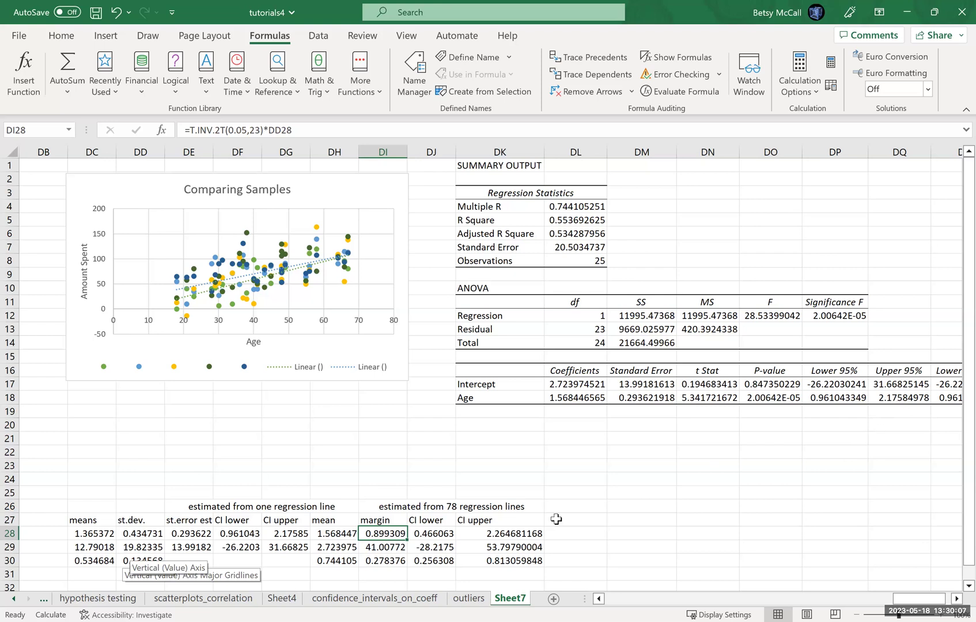
{"action": "left_click", "coordinate": [444, 534]}
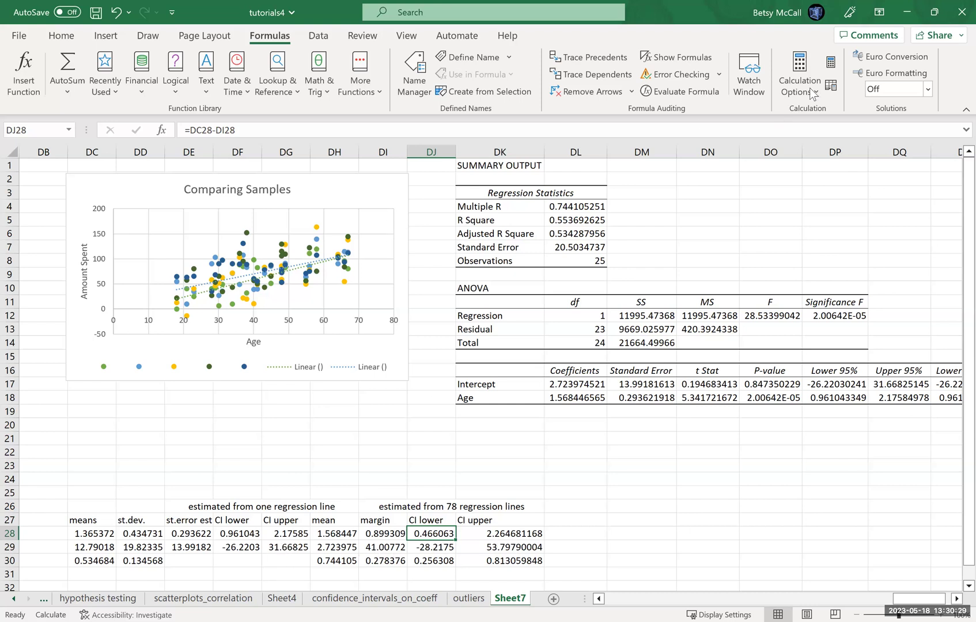
{"action": "left_click", "coordinate": [829, 62]}
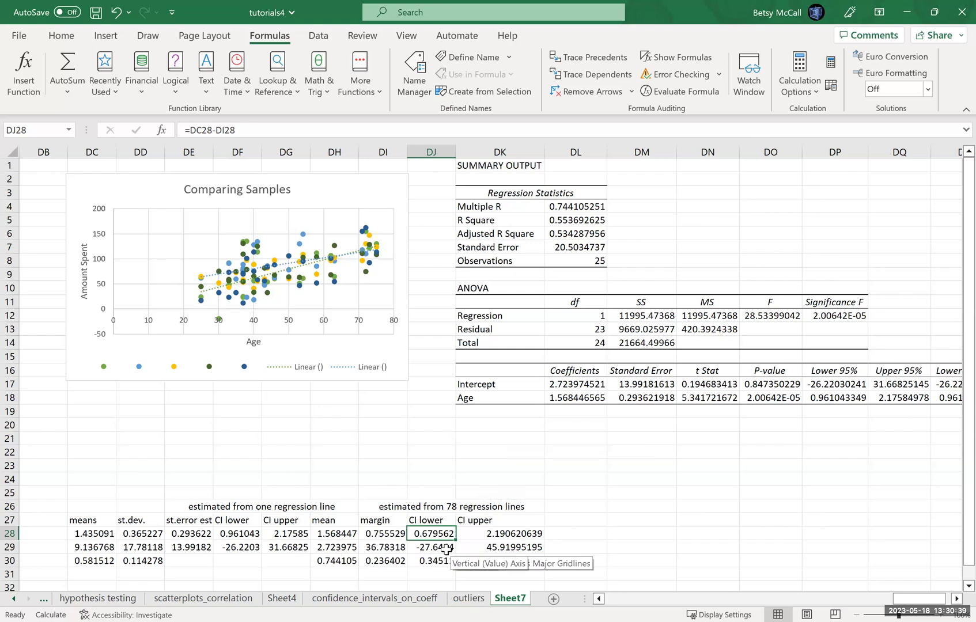
Step: Recalculate twice, giving mean slope 1.440306 and a 78-line interval of 0.754946 to 2.125665966
{"action": "left_click", "coordinate": [829, 63]}
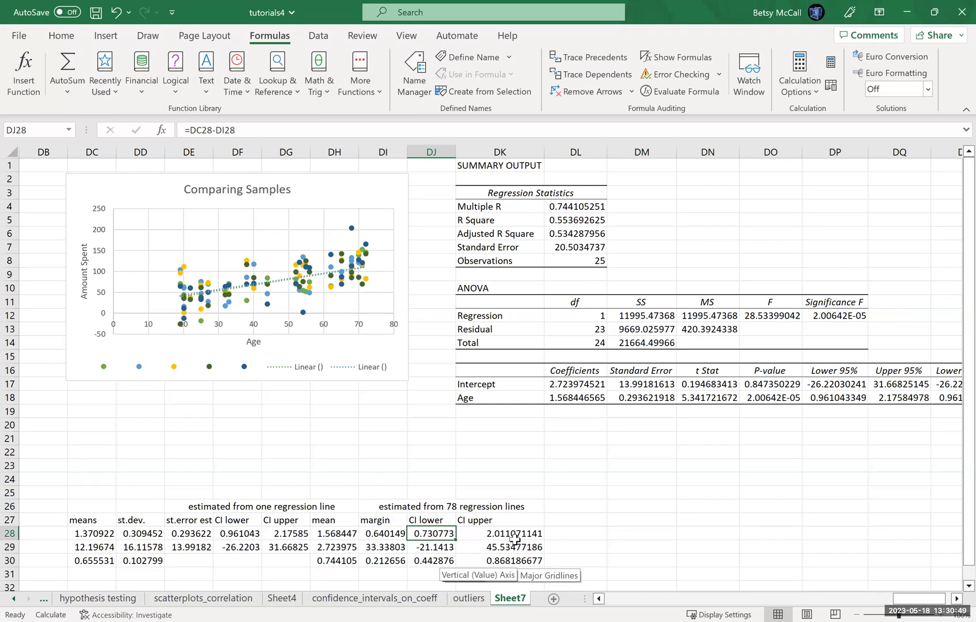
{"action": "left_click", "coordinate": [831, 65]}
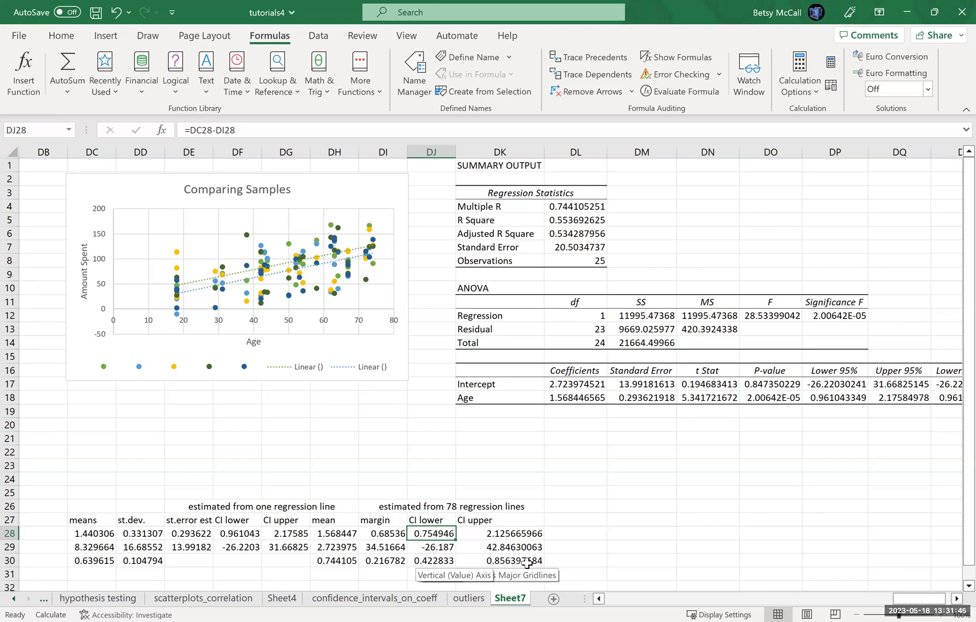
{"action": "scroll", "coordinate": [635, 603], "scroll_direction": "left", "scroll_amount": 10}
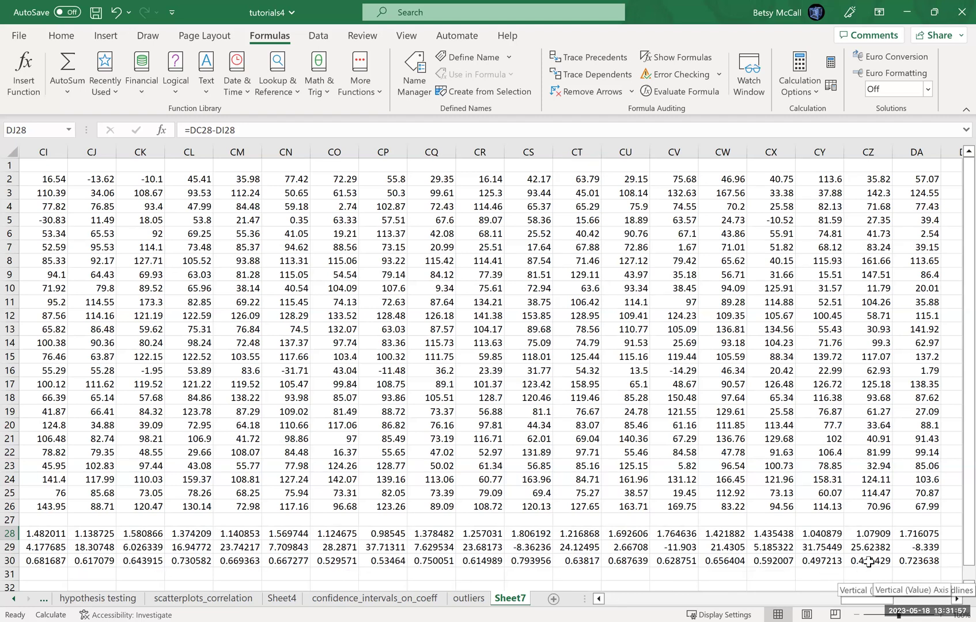
{"action": "left_click", "coordinate": [646, 601]}
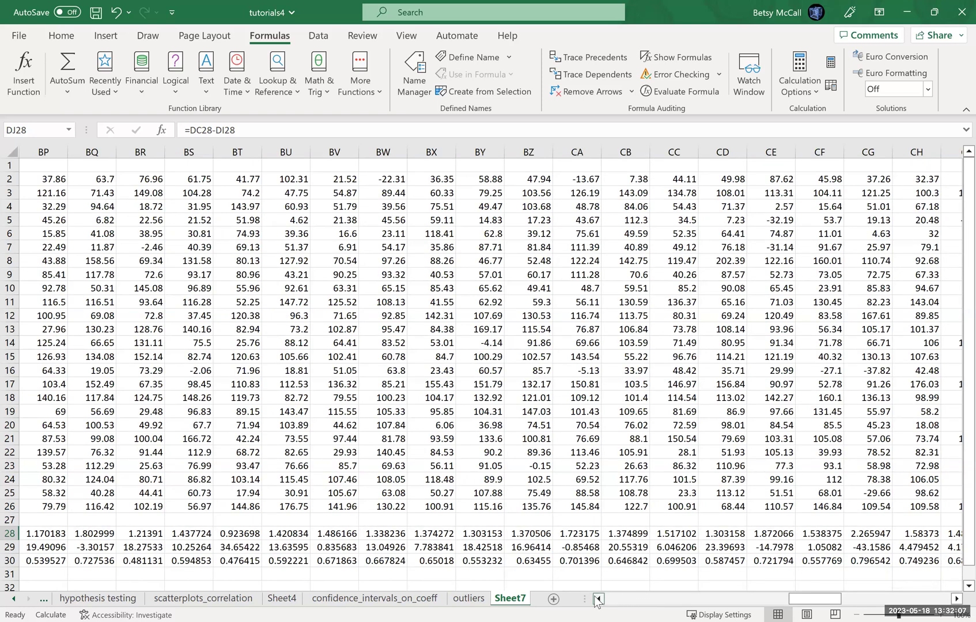
{"action": "left_click", "coordinate": [620, 600]}
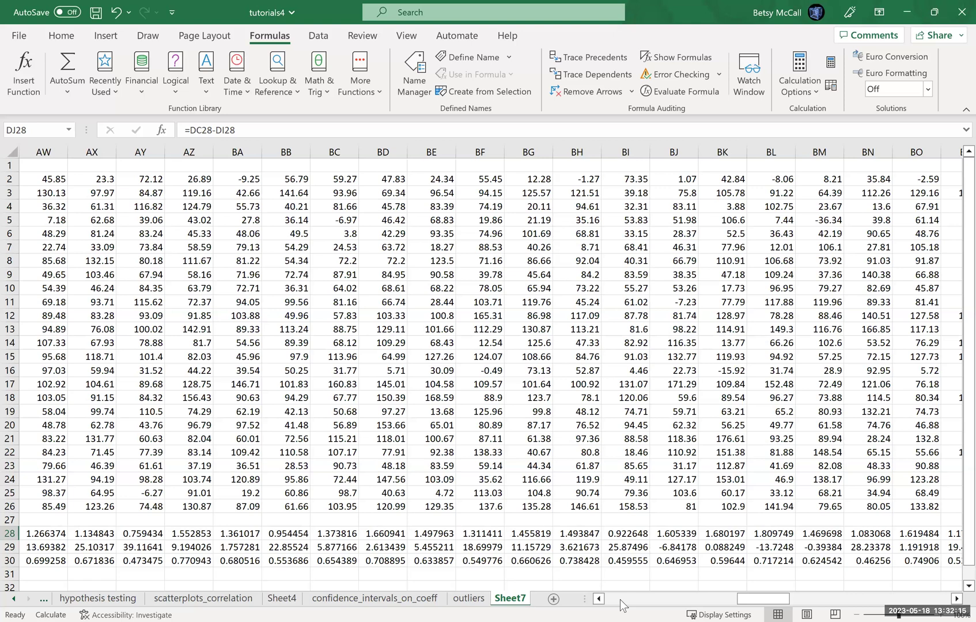
{"action": "left_click", "coordinate": [619, 600]}
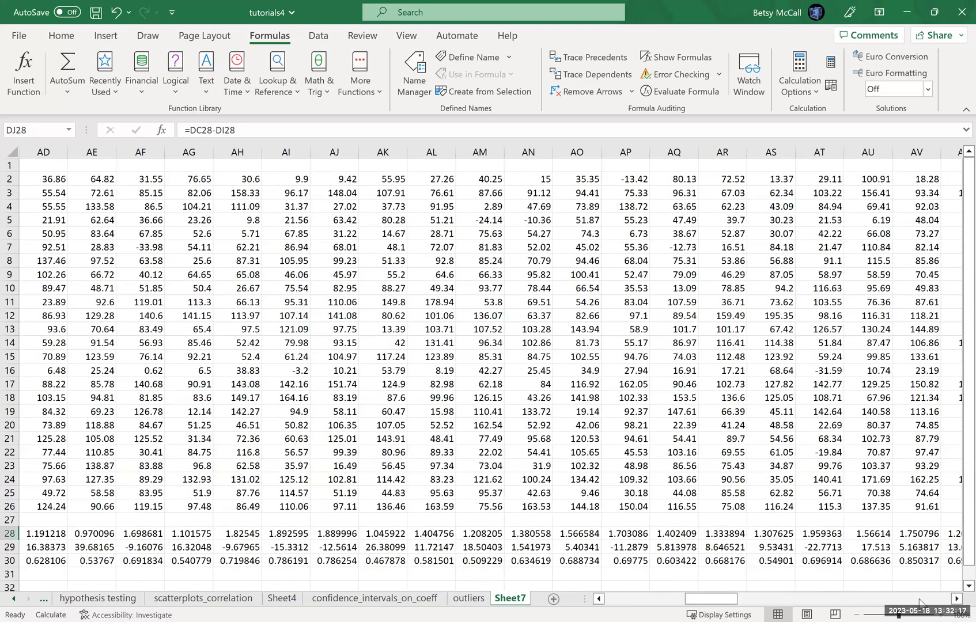
{"action": "left_click", "coordinate": [745, 597]}
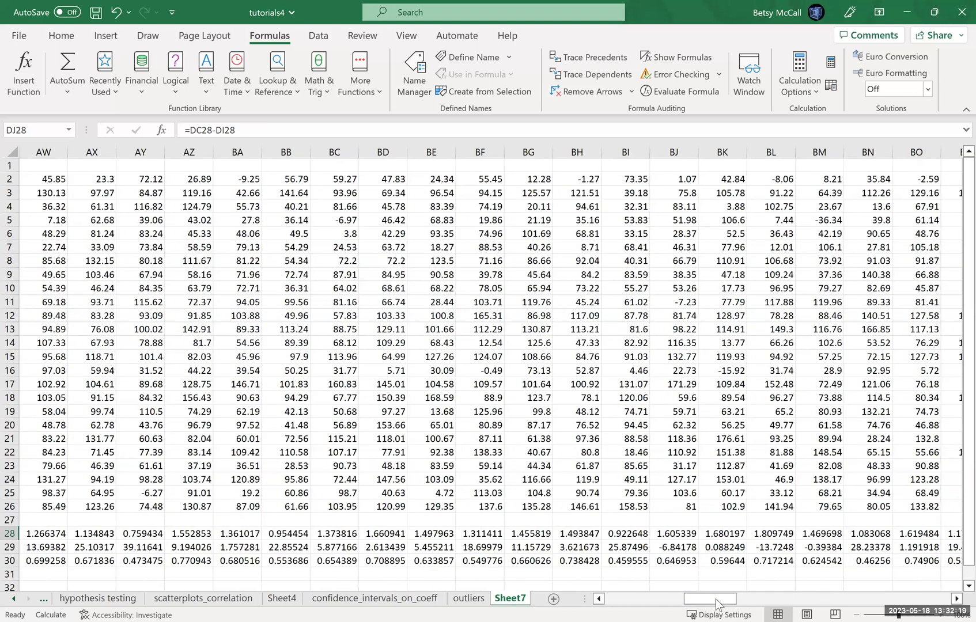
{"action": "left_click", "coordinate": [714, 598]}
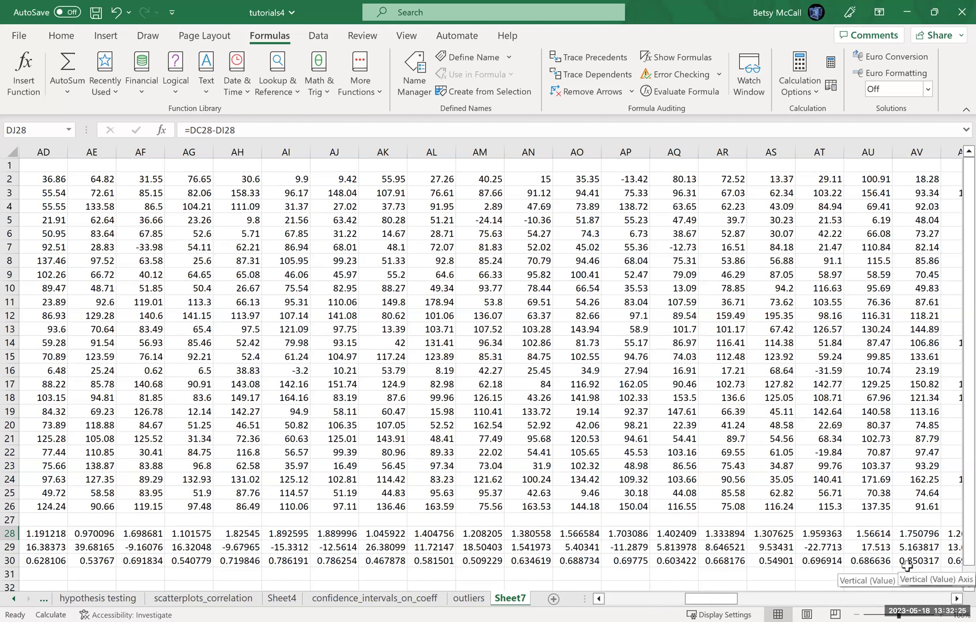
{"action": "left_click", "coordinate": [919, 596]}
{"action": "left_click", "coordinate": [921, 599]}
{"action": "left_click", "coordinate": [921, 600]}
{"action": "left_click", "coordinate": [921, 600]}
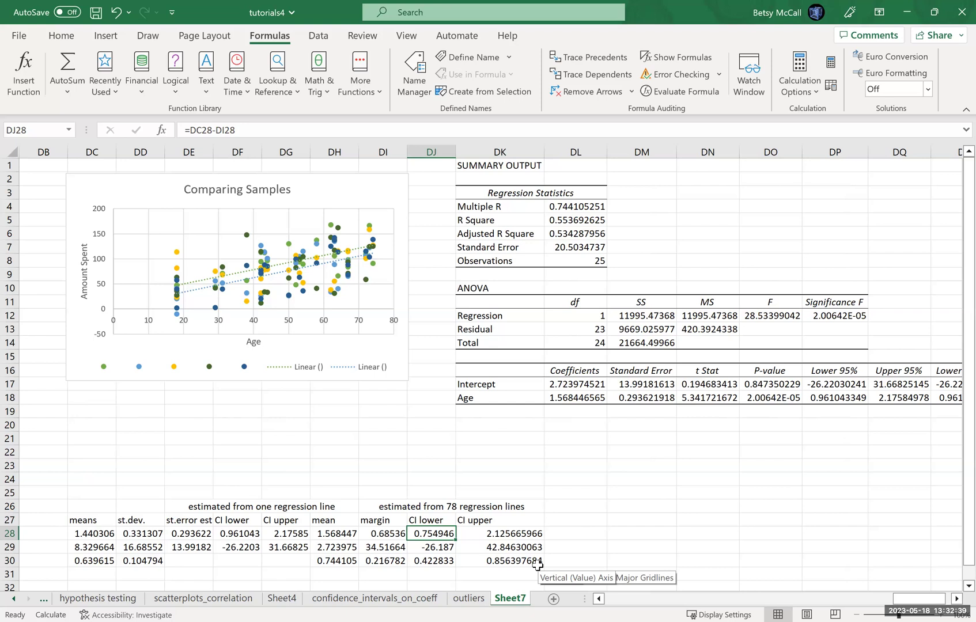
Step: Scroll left four columns so sample columns CX through DA sit beside the chart and regression output
{"action": "left_click", "coordinate": [599, 599]}
{"action": "left_click", "coordinate": [599, 599]}
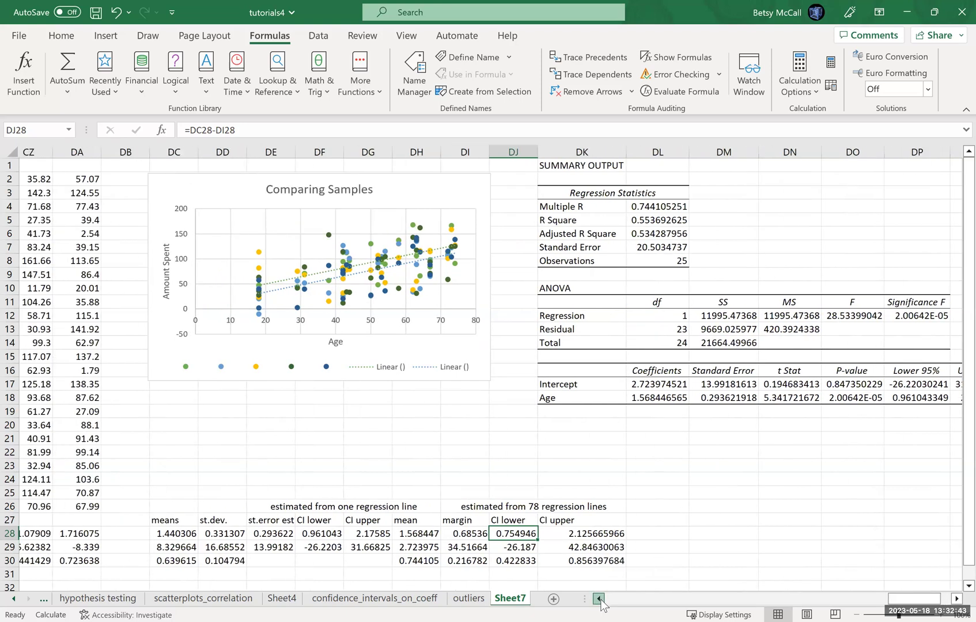
{"action": "left_click", "coordinate": [599, 599]}
{"action": "left_click", "coordinate": [599, 599]}
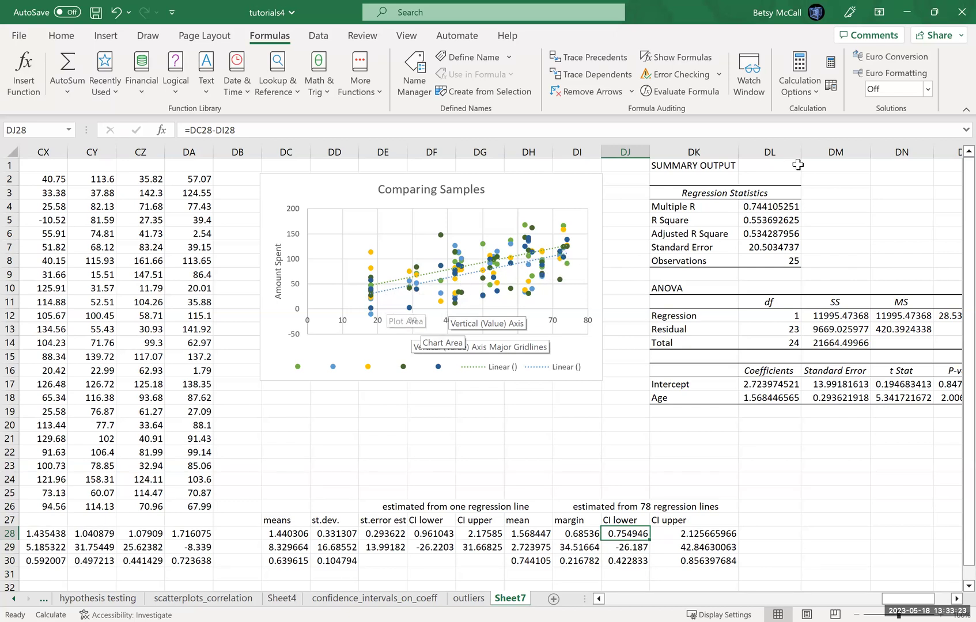
Step: Recalculate seven times with Calculate Now to redraw the Age and Amount Spent samples
{"action": "left_click", "coordinate": [830, 64]}
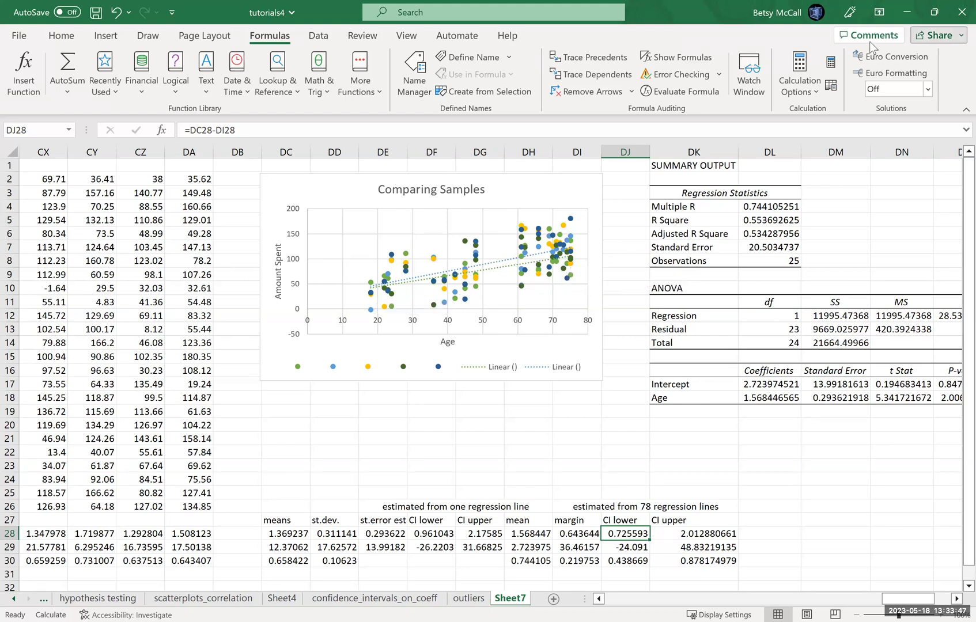
{"action": "left_click", "coordinate": [830, 63]}
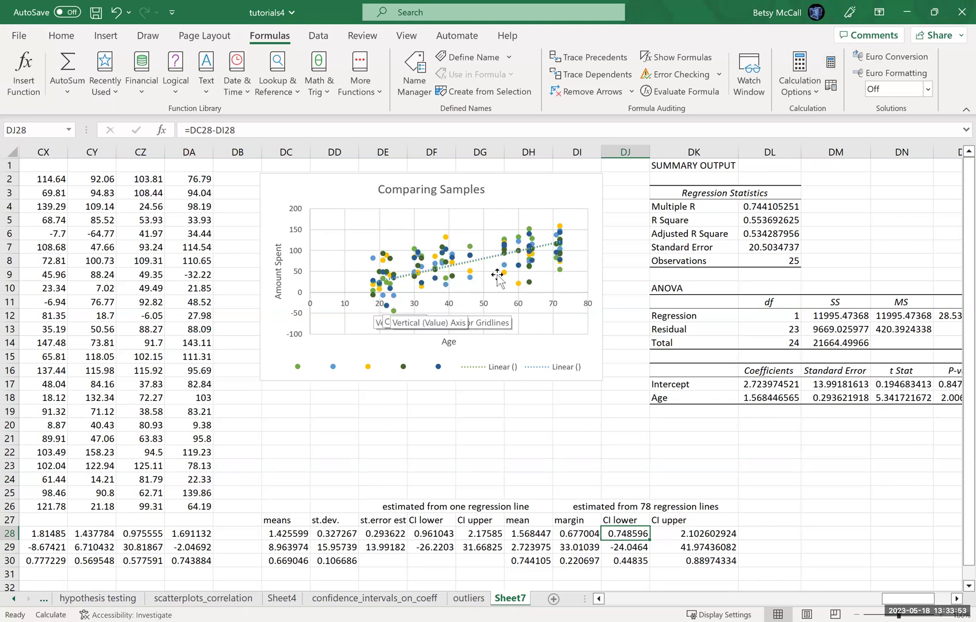
{"action": "left_click", "coordinate": [831, 66]}
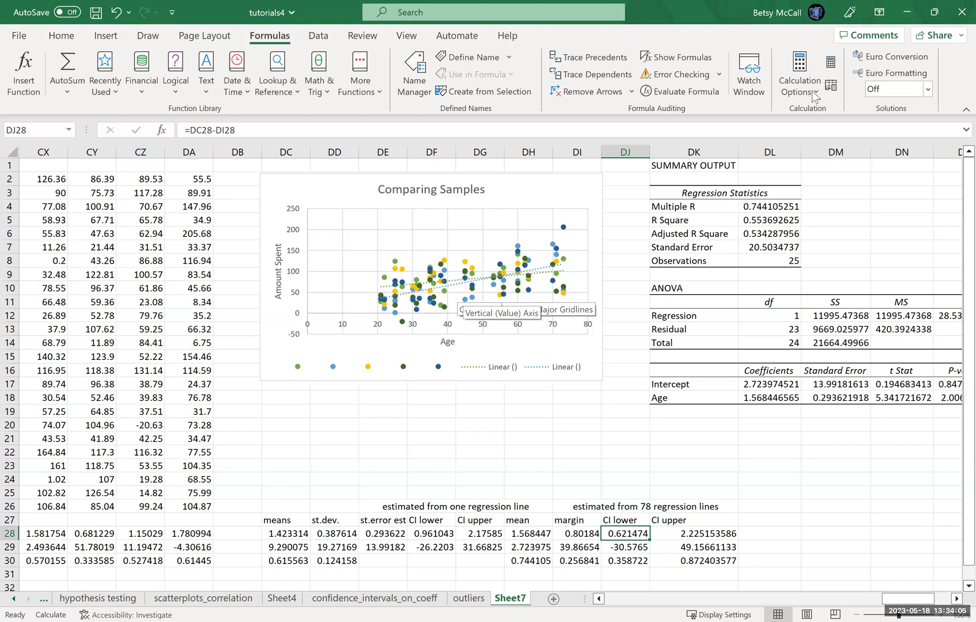
{"action": "left_click", "coordinate": [826, 68]}
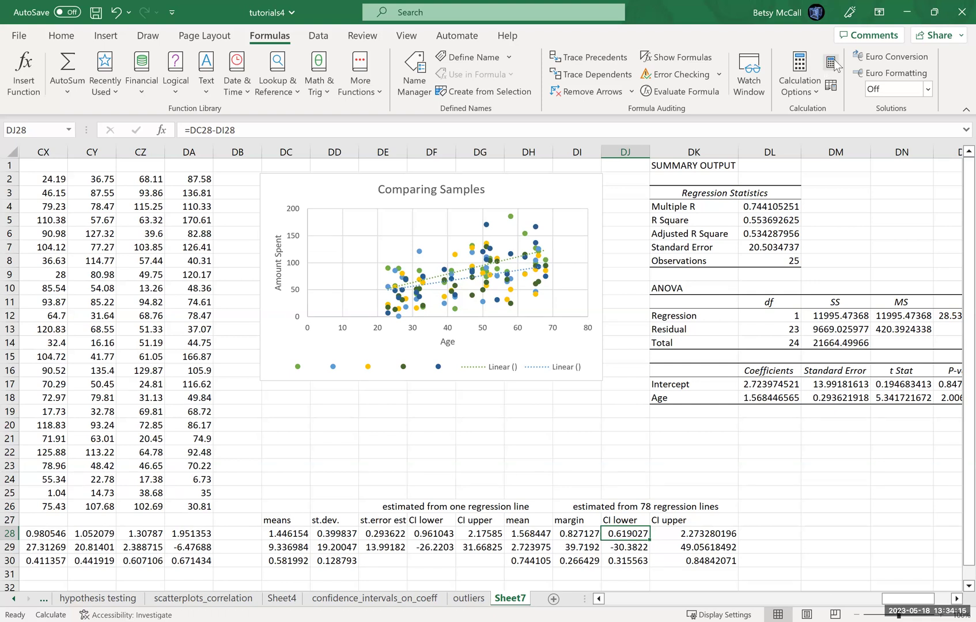
{"action": "left_click", "coordinate": [831, 63]}
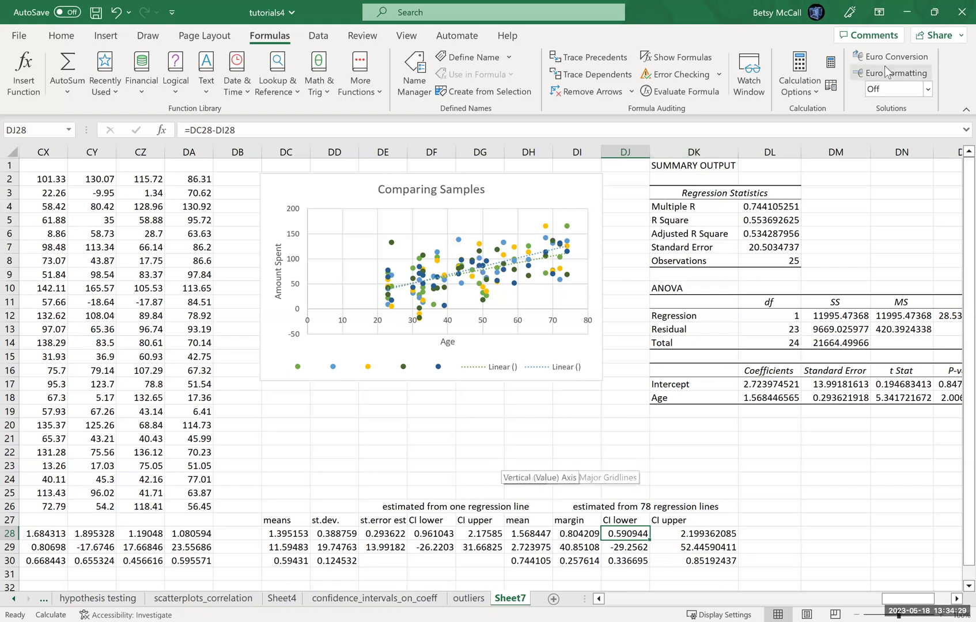
{"action": "left_click", "coordinate": [830, 64]}
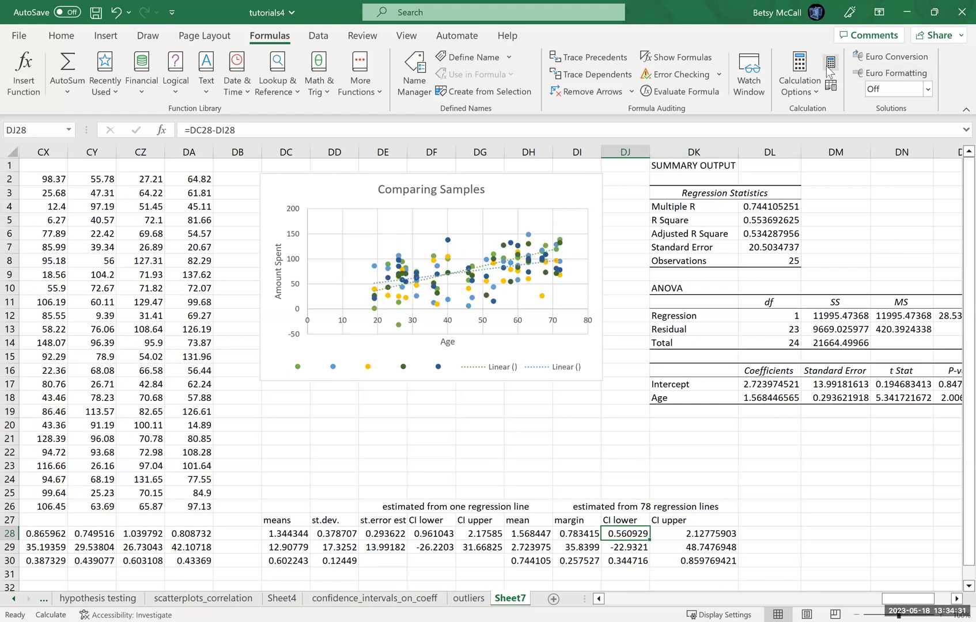
{"action": "left_click", "coordinate": [830, 65]}
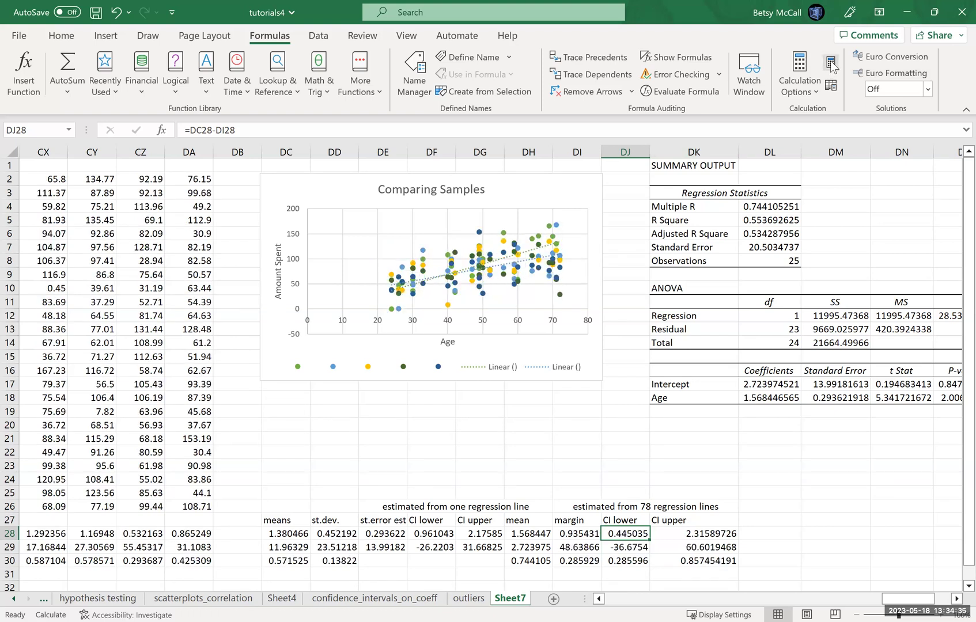